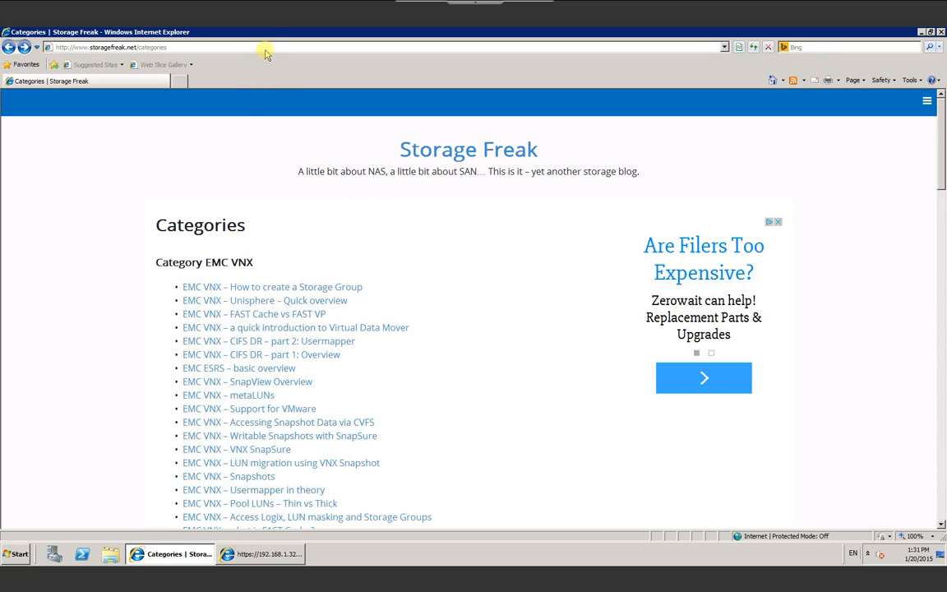
Step: Replace the Storage Freak blog URL in the address bar with 192.168.1.32
{"action": "left_click", "coordinate": [269, 48]}
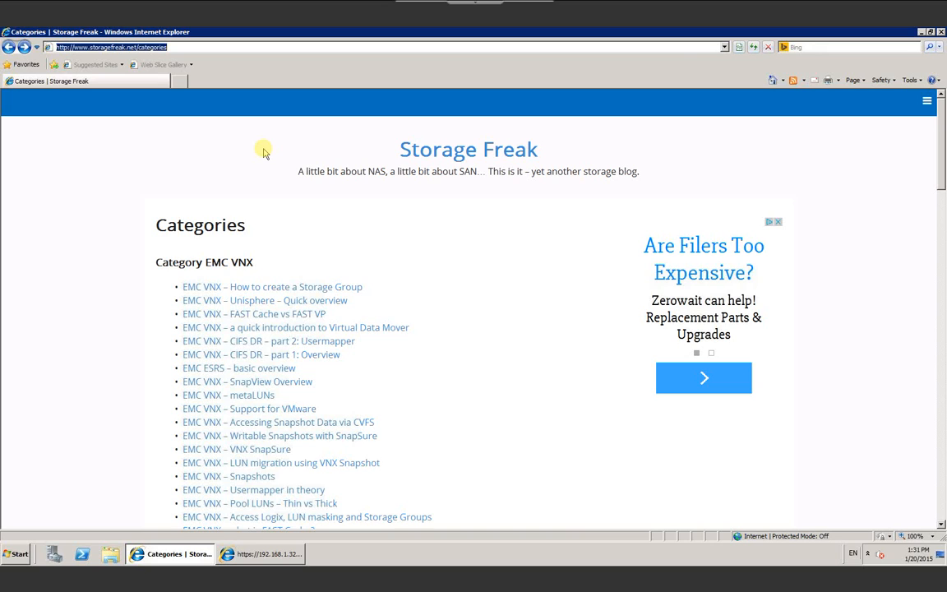
{"action": "type", "text": "192.168.1"}
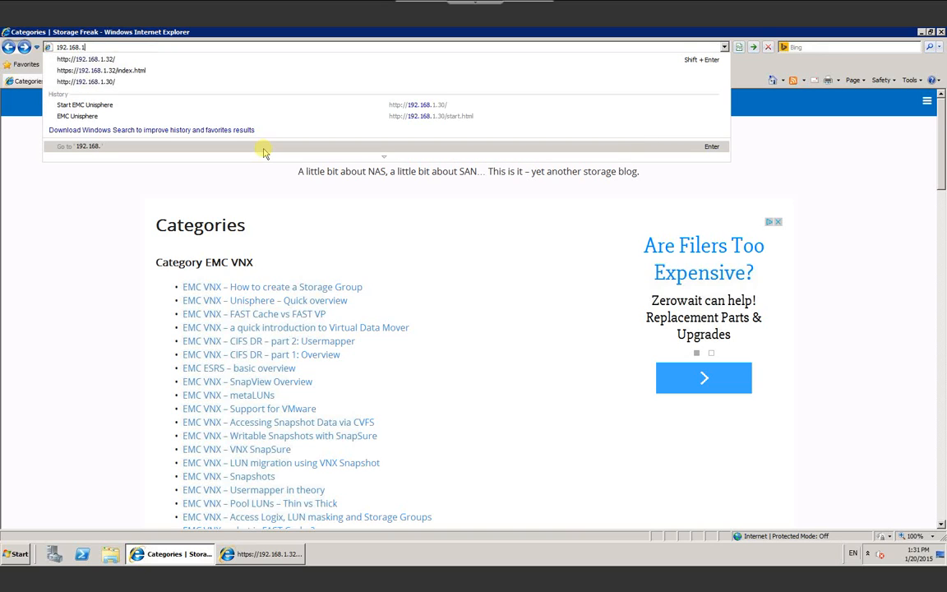
{"action": "type", "text": ".32"}
Step: Load 192.168.1.32, scroll through the Linux licence text, and accept it
{"action": "key", "text": "Return"}
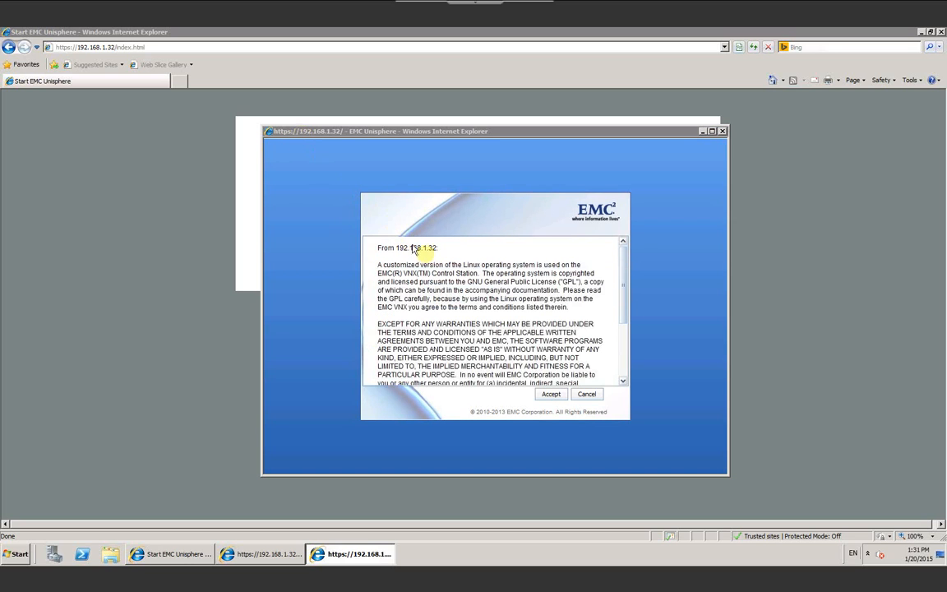
{"action": "scroll", "coordinate": [628, 356], "scroll_direction": "down", "scroll_amount": 1}
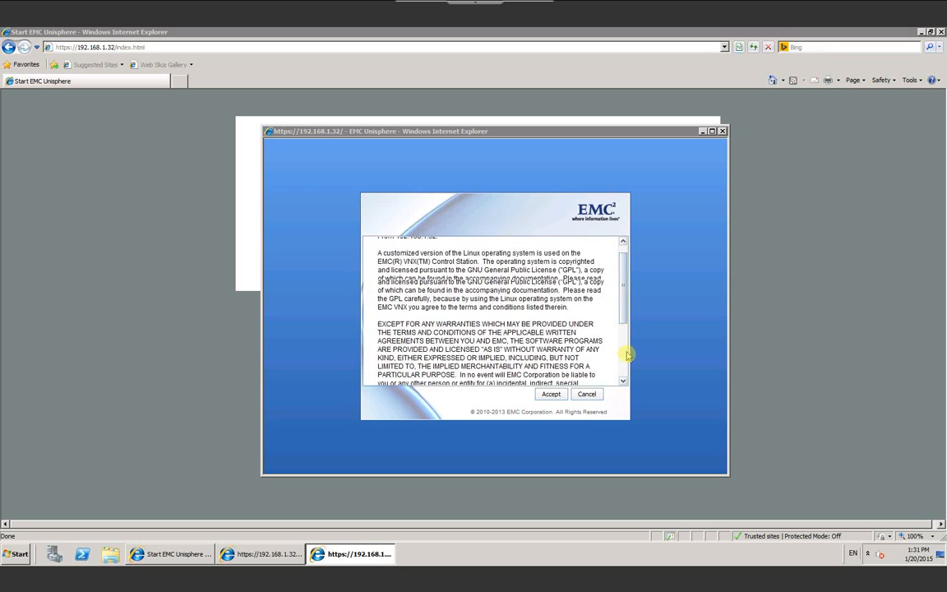
{"action": "scroll", "coordinate": [628, 362], "scroll_direction": "down", "scroll_amount": 5}
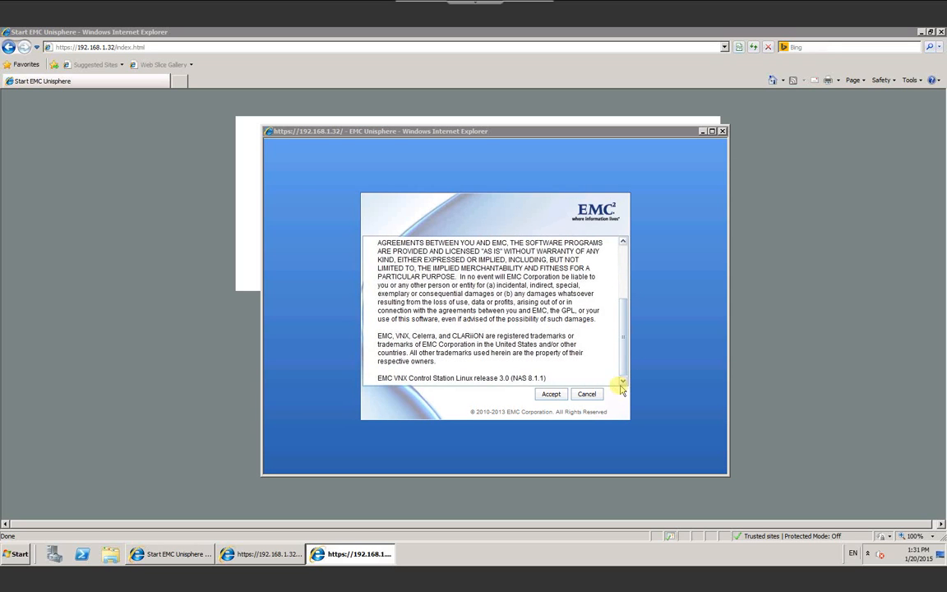
{"action": "left_click", "coordinate": [549, 394]}
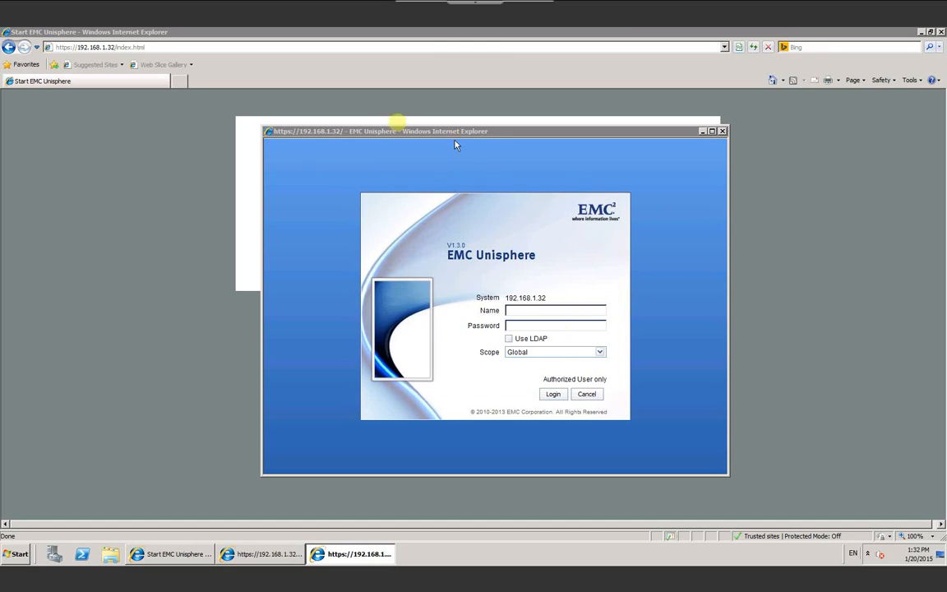
Step: Maximize the Unisphere window and keep Global as the login scope
{"action": "left_click", "coordinate": [712, 131]}
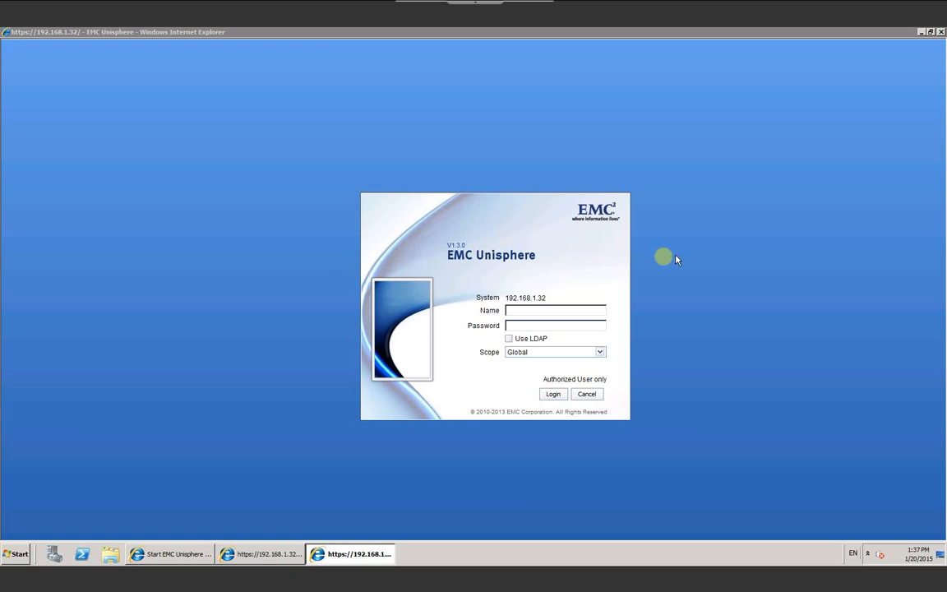
{"action": "left_click", "coordinate": [591, 352]}
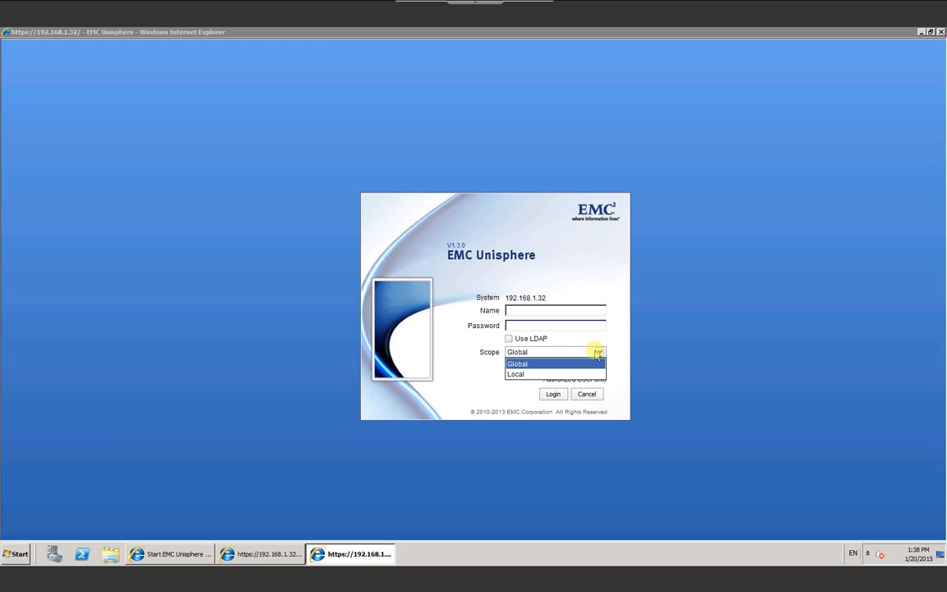
{"action": "left_click", "coordinate": [598, 353]}
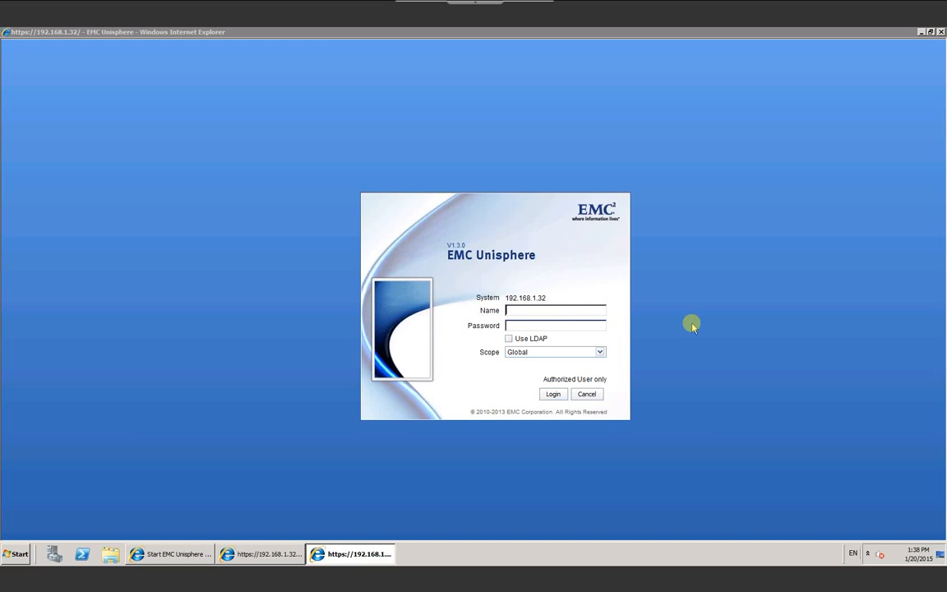
Step: Enter the administrator username and password and log in to Unisphere
{"action": "type", "text": "sysadminsysadmin"}
{"action": "left_click", "coordinate": [553, 393]}
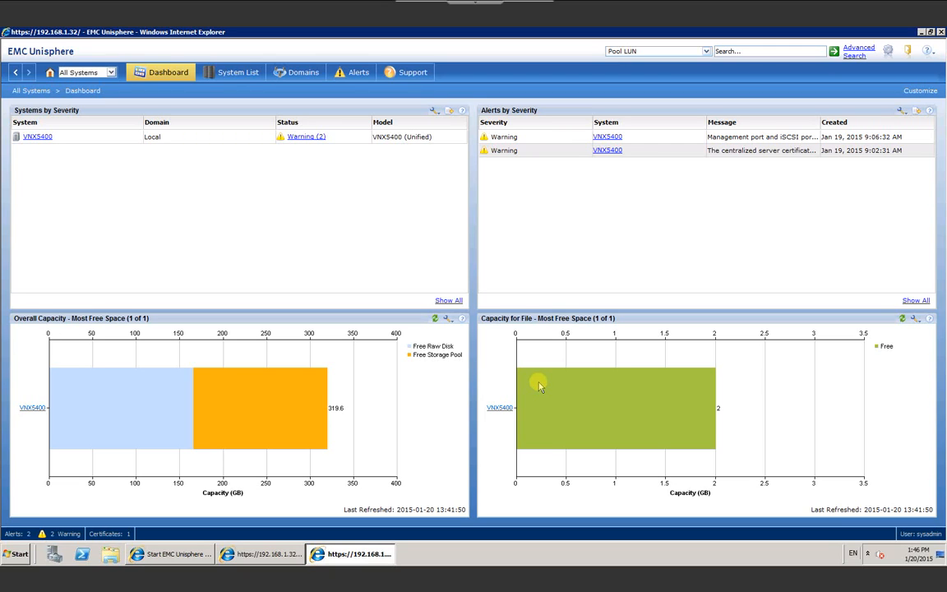
Step: Switch the toolbar system selector from All Systems to VNX5400
{"action": "mouse_move", "coordinate": [532, 392]}
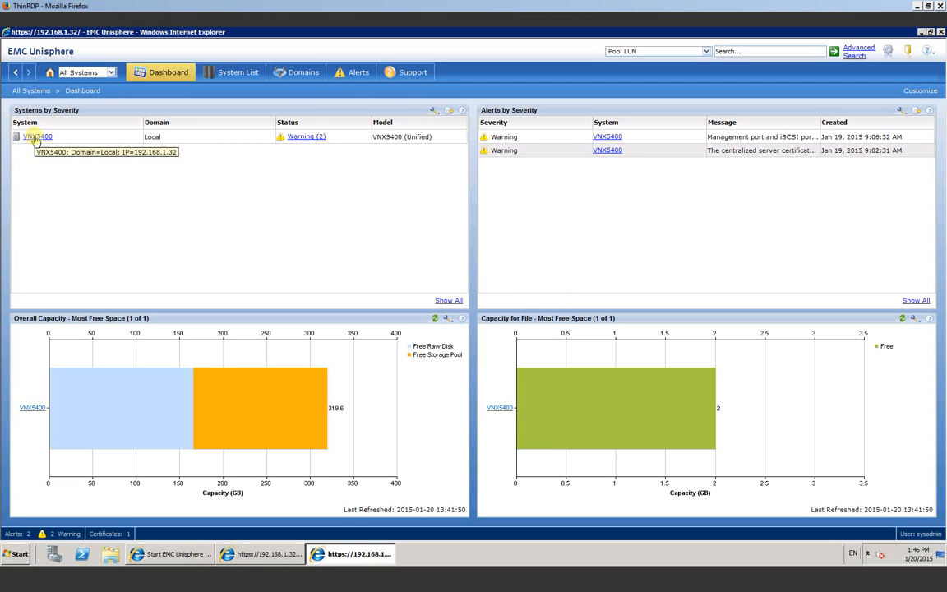
{"action": "left_click", "coordinate": [92, 72]}
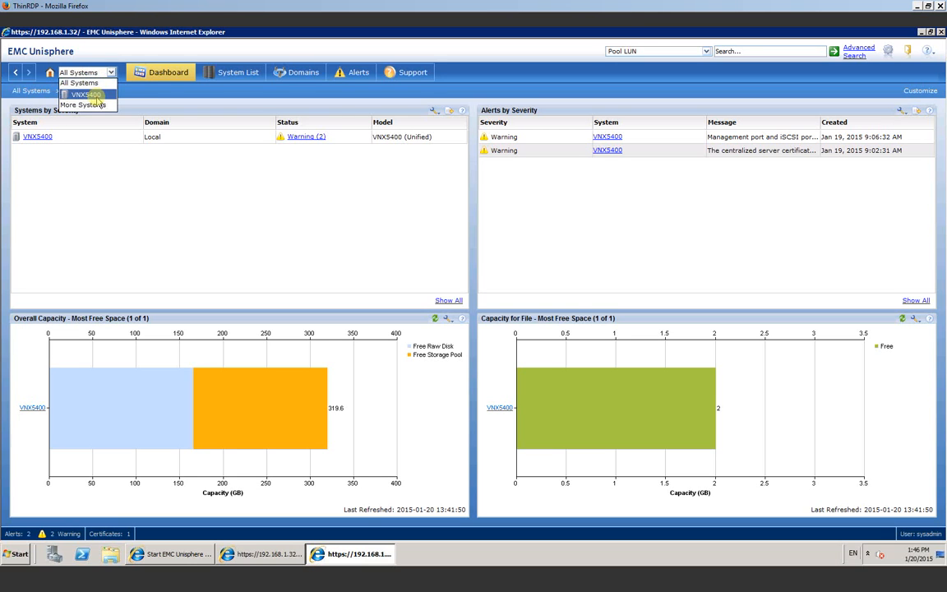
{"action": "left_click", "coordinate": [92, 95]}
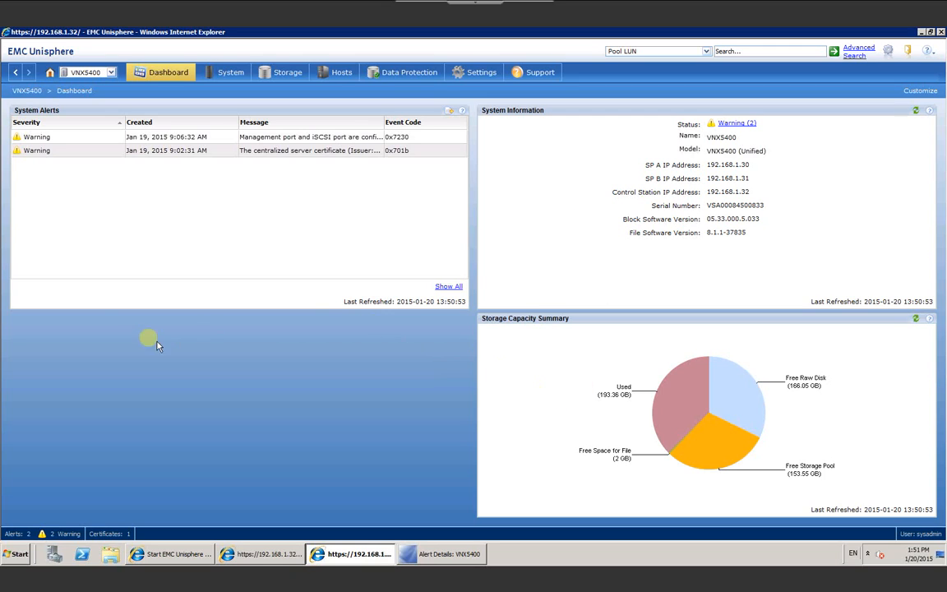
{"action": "double_click", "coordinate": [96, 140]}
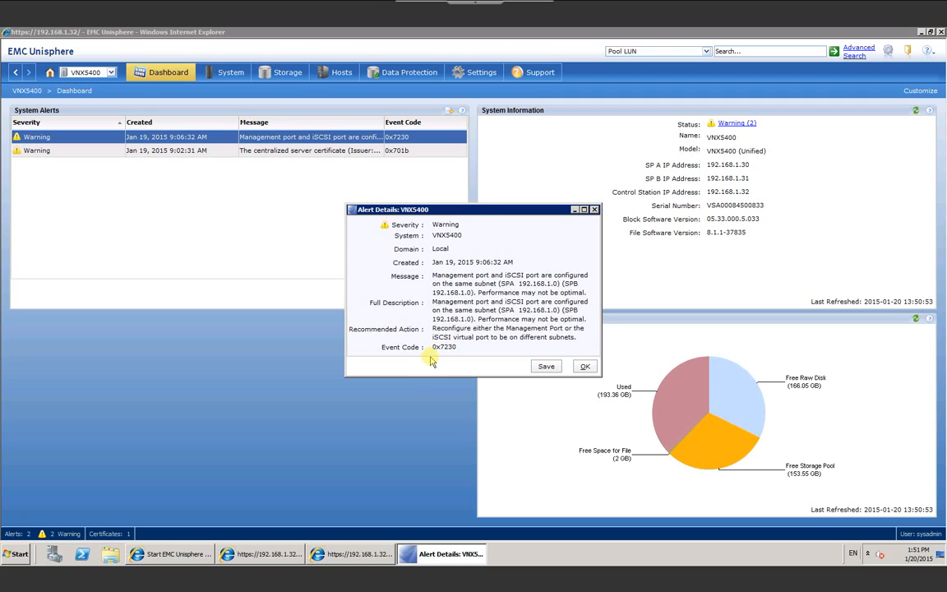
{"action": "left_click", "coordinate": [584, 367]}
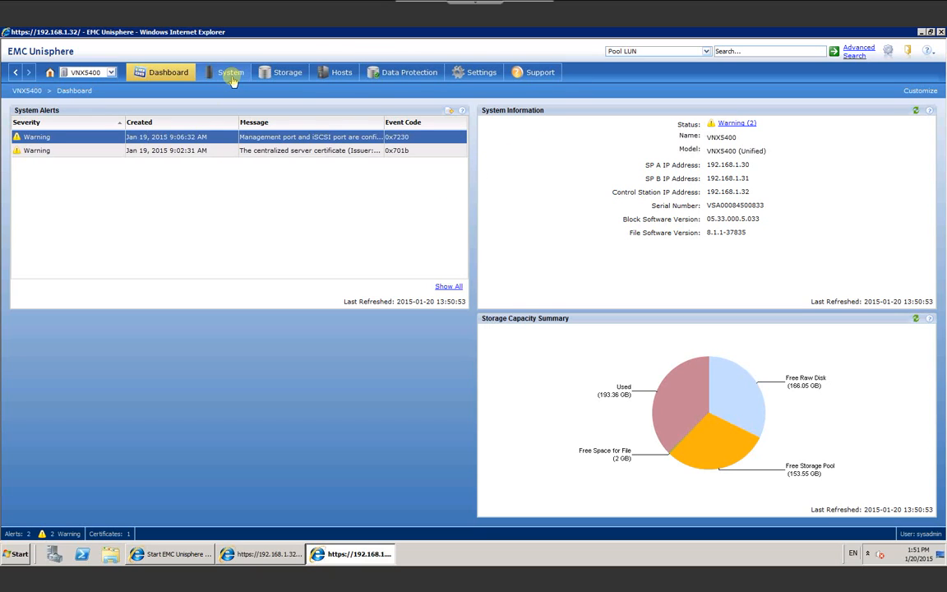
Step: Go to System > Hardware > Storage Hardware for the VNX5400
{"action": "mouse_move", "coordinate": [233, 80]}
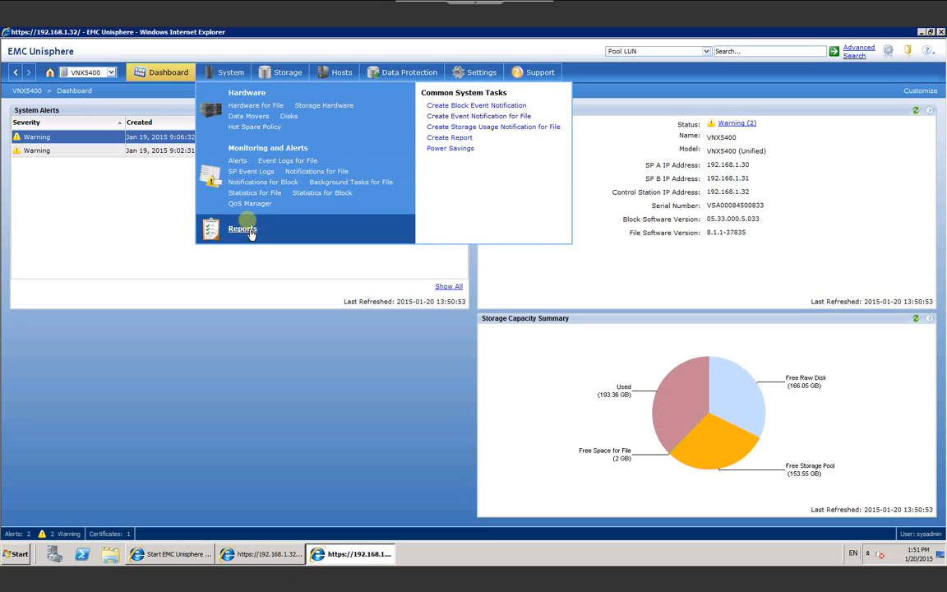
{"action": "left_click", "coordinate": [250, 93]}
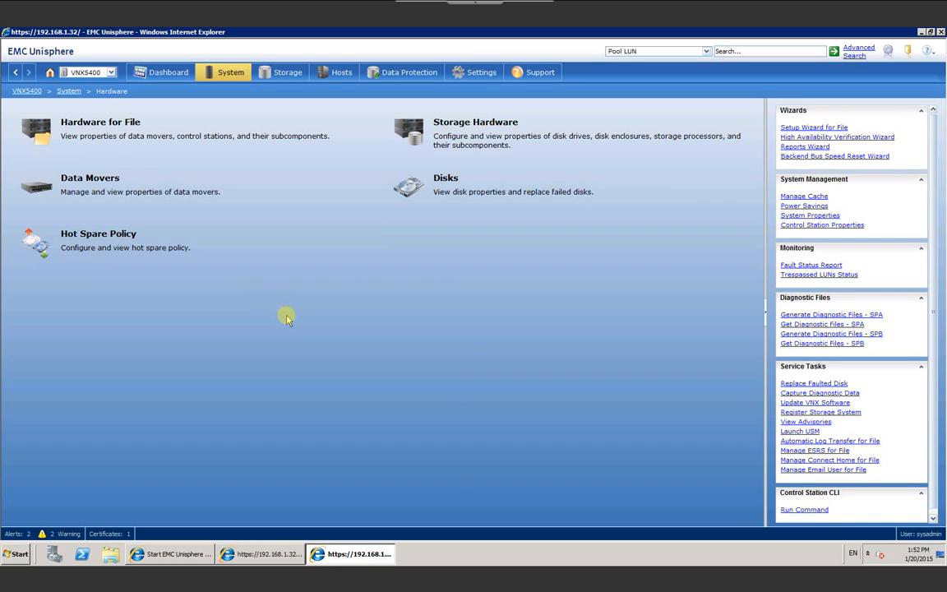
{"action": "left_click", "coordinate": [474, 136]}
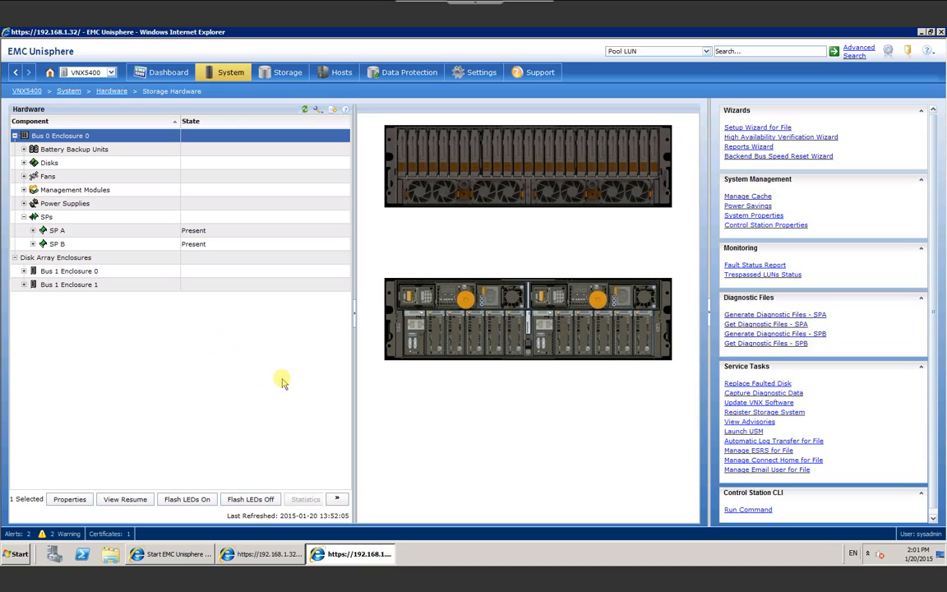
Step: Highlight Power Supplies and SP A on the enclosure, view SP A's Properties, then cancel
{"action": "left_click", "coordinate": [75, 207]}
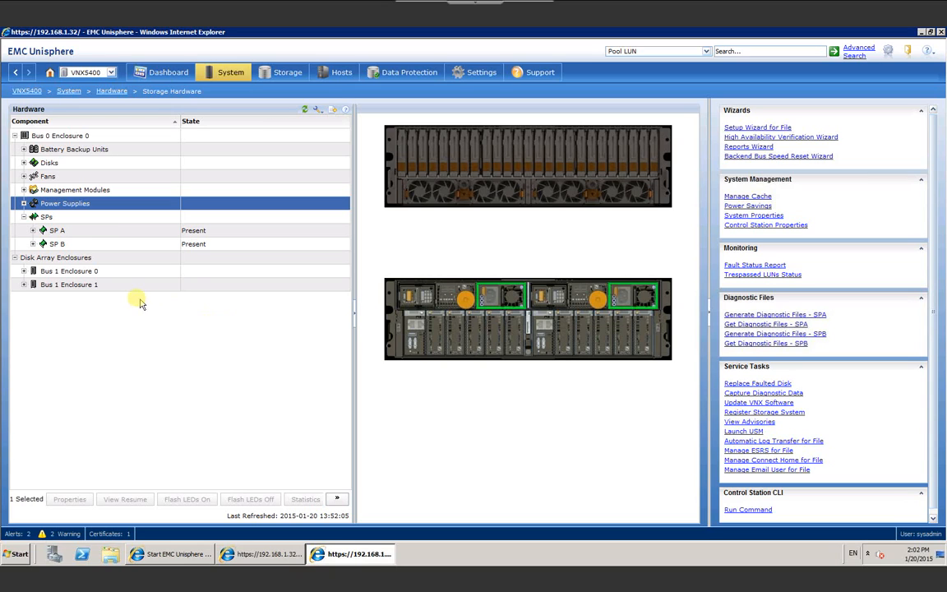
{"action": "left_click", "coordinate": [74, 235]}
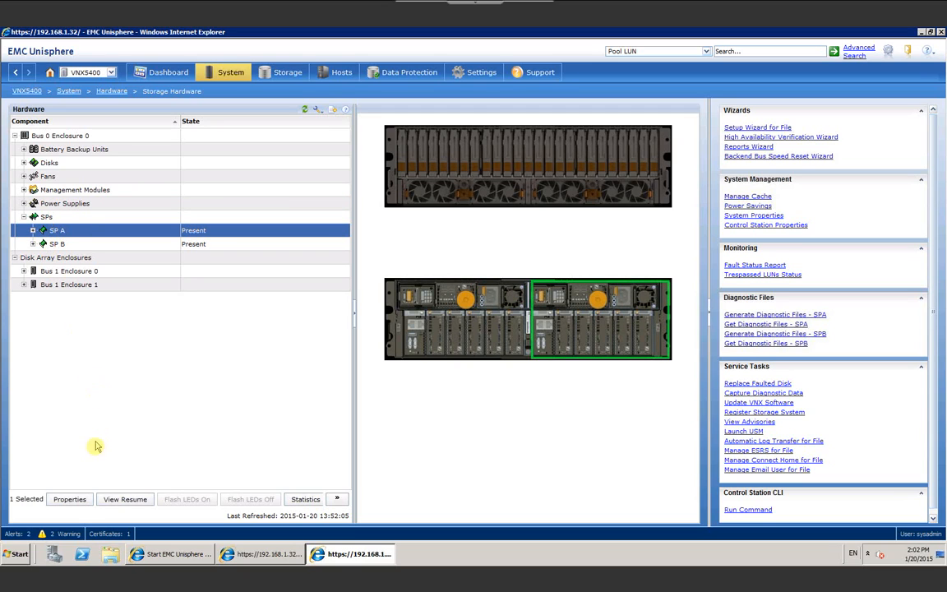
{"action": "right_click", "coordinate": [71, 234]}
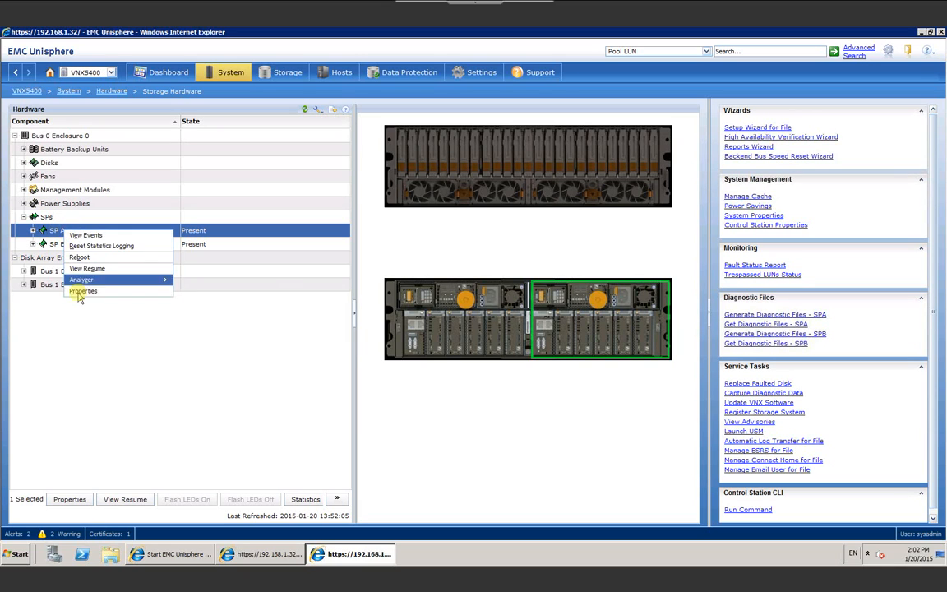
{"action": "left_click", "coordinate": [81, 292]}
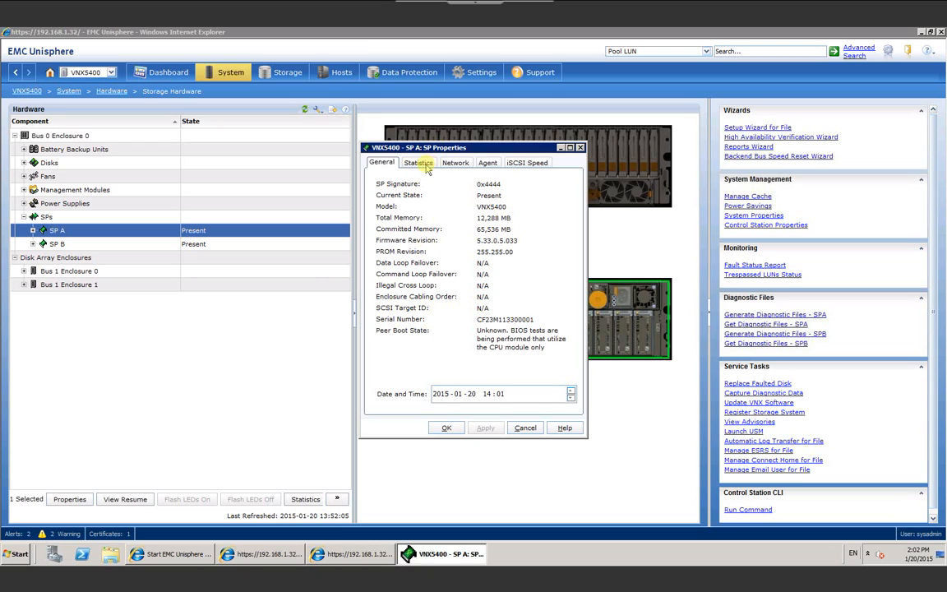
{"action": "left_click", "coordinate": [524, 429]}
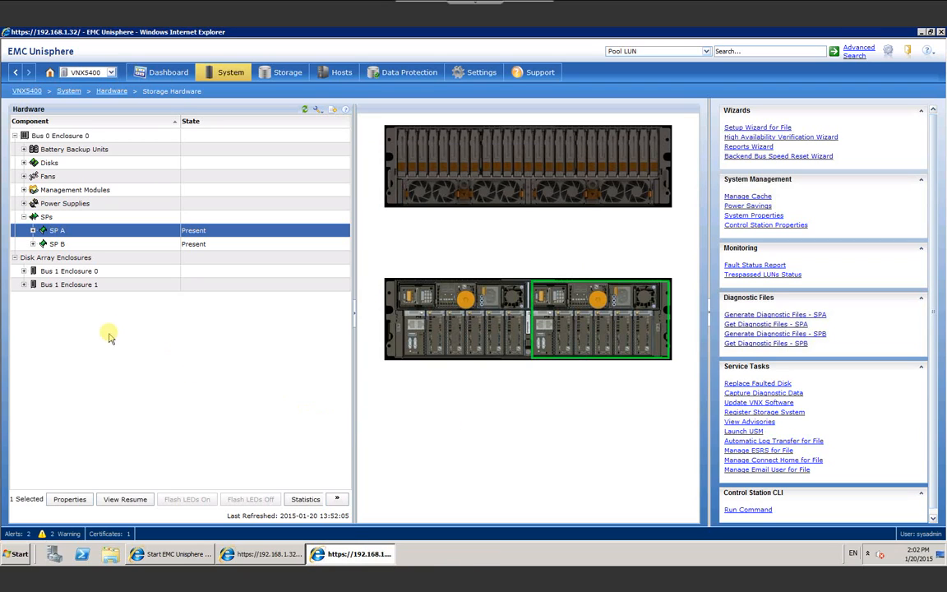
{"action": "left_click", "coordinate": [24, 271]}
{"action": "left_click", "coordinate": [46, 272]}
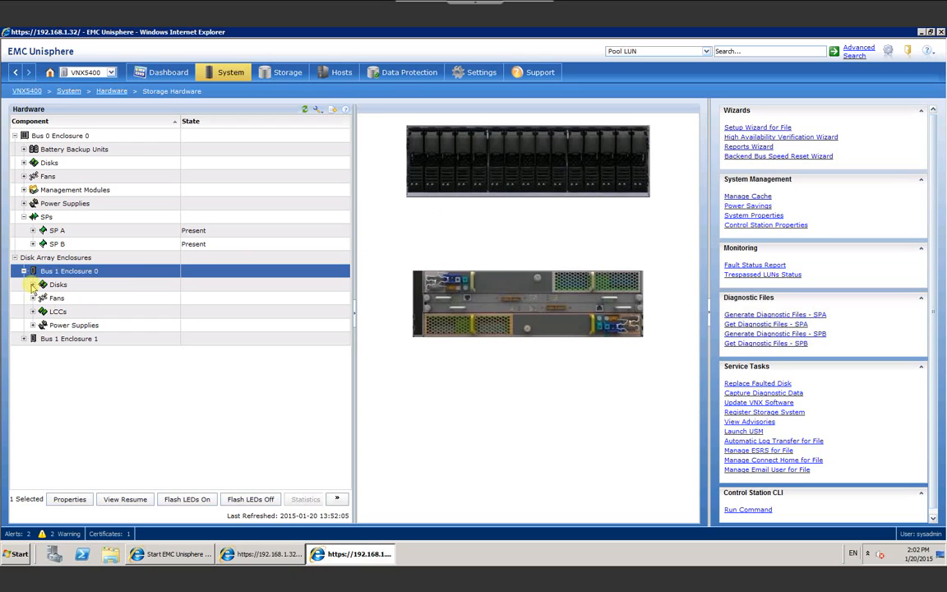
{"action": "left_click", "coordinate": [33, 285]}
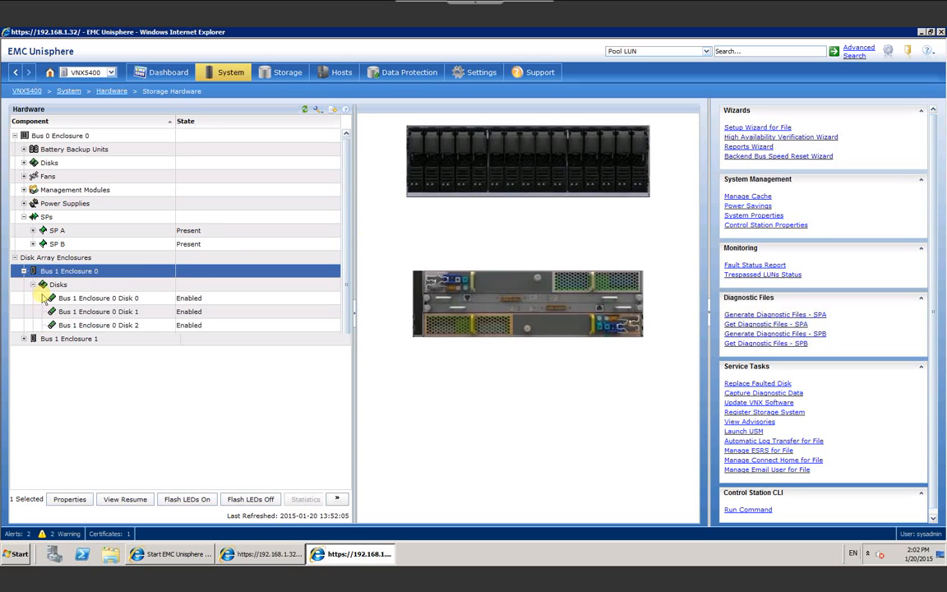
{"action": "scroll", "coordinate": [121, 372], "scroll_direction": "down", "scroll_amount": 1}
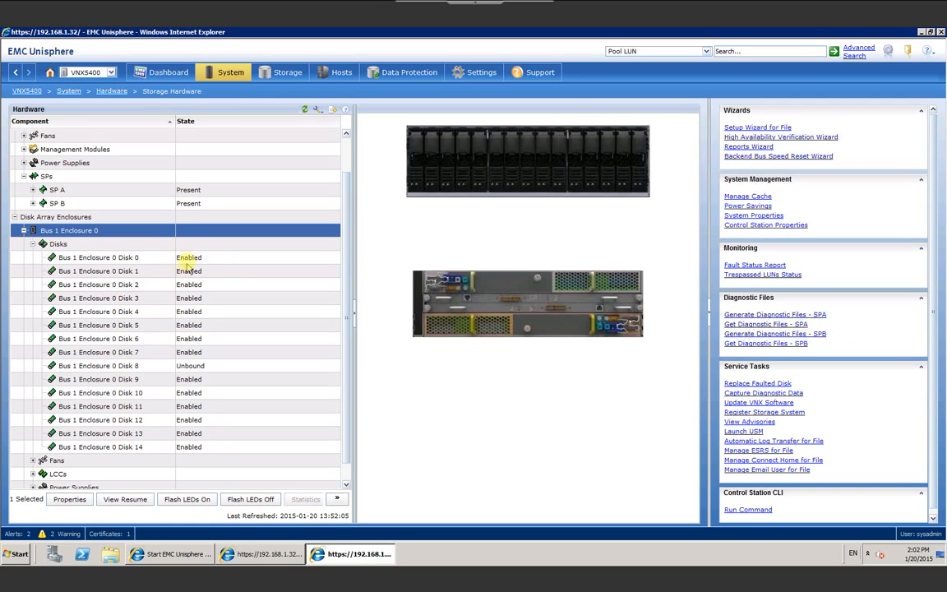
{"action": "left_click", "coordinate": [129, 352]}
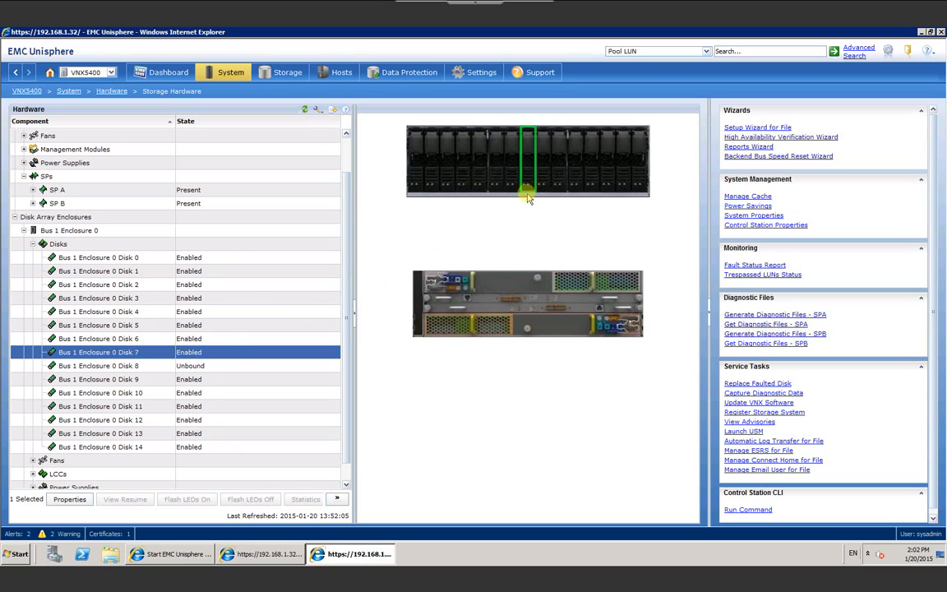
{"action": "right_click", "coordinate": [102, 355]}
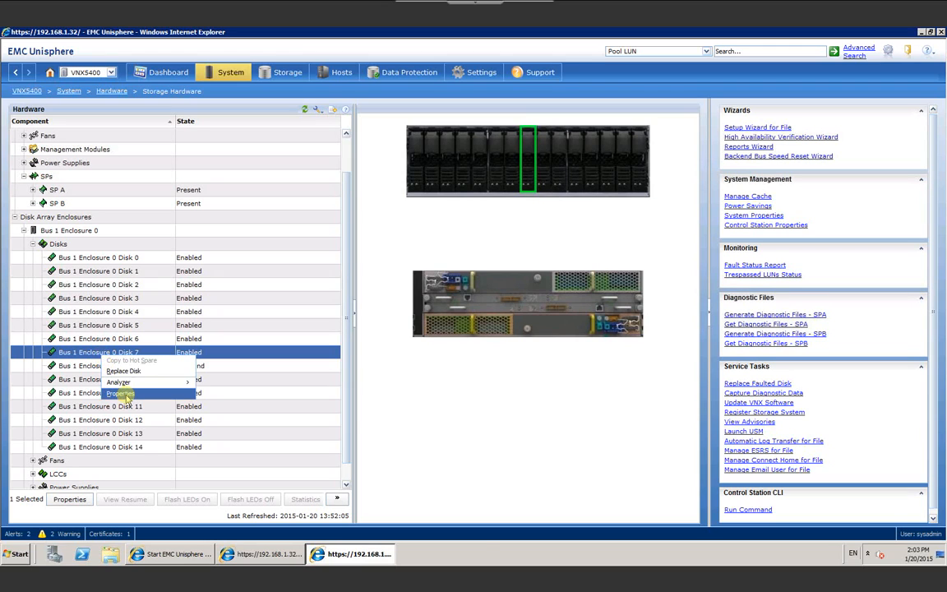
{"action": "left_click", "coordinate": [127, 392]}
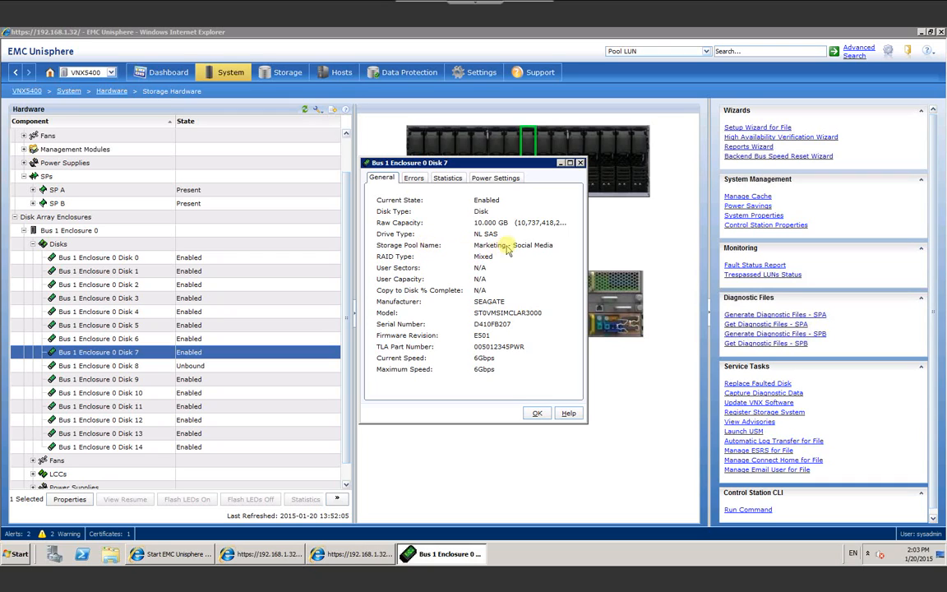
{"action": "left_click", "coordinate": [536, 414]}
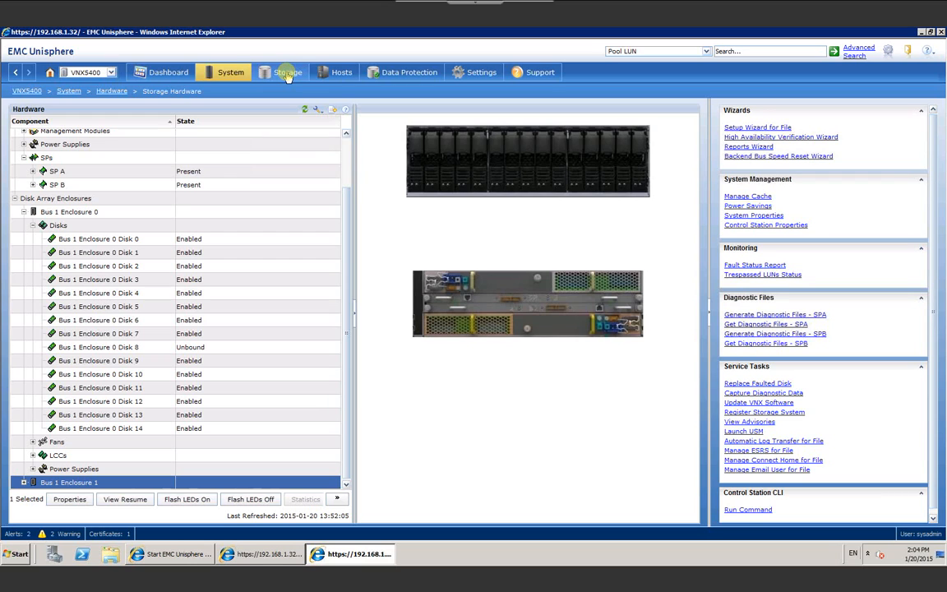
Step: Open the Storage LUNs list, focus its Filter box, and open the table tools menu
{"action": "left_click", "coordinate": [288, 74]}
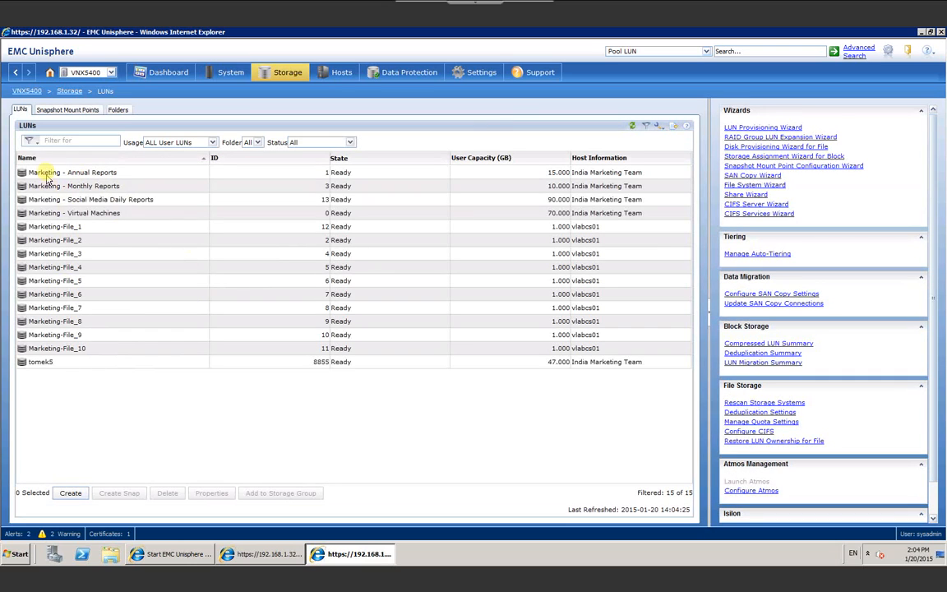
{"action": "left_click", "coordinate": [67, 142]}
{"action": "left_click", "coordinate": [658, 126]}
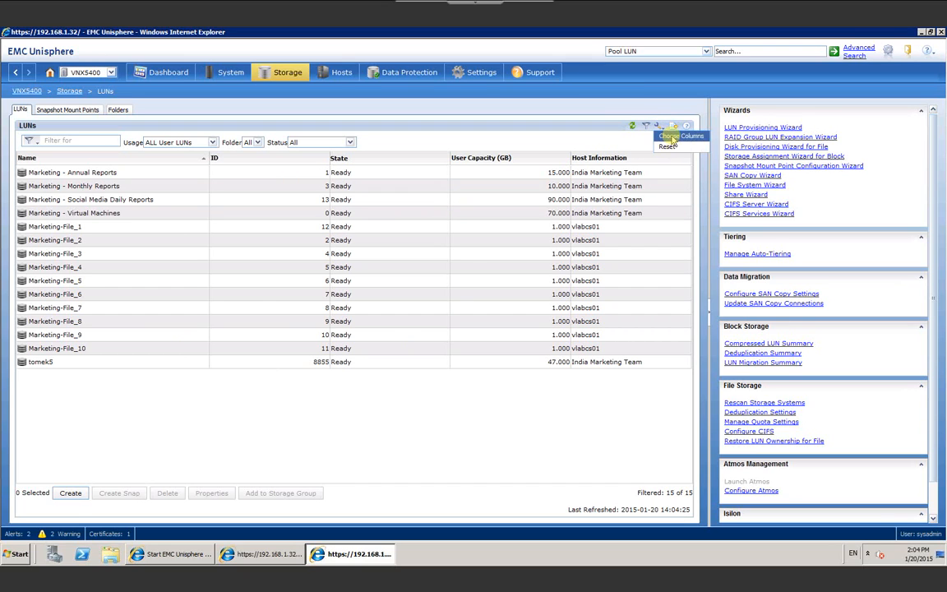
Step: Add the Thin column to the LUN table through Choose Columns
{"action": "left_click", "coordinate": [672, 136]}
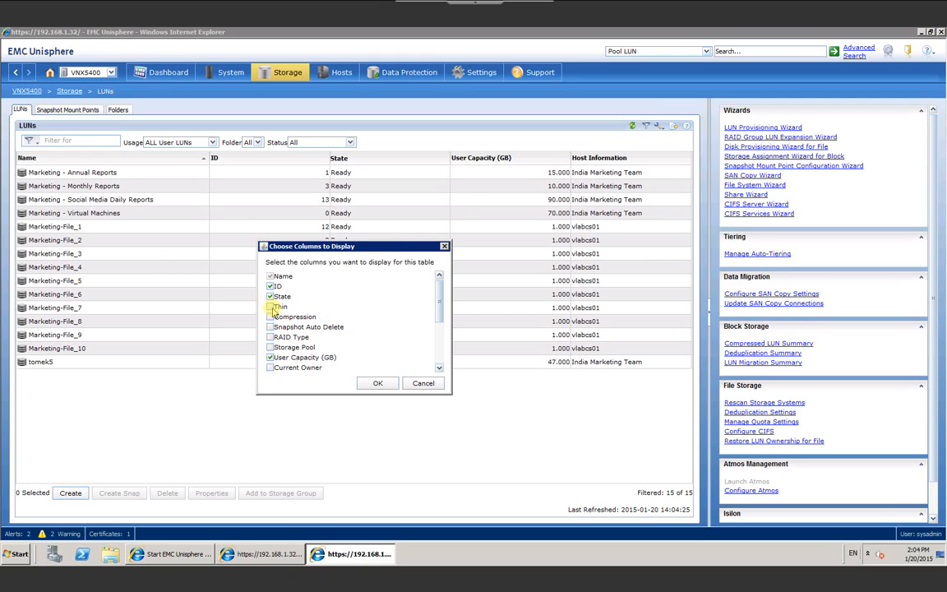
{"action": "left_click", "coordinate": [270, 306]}
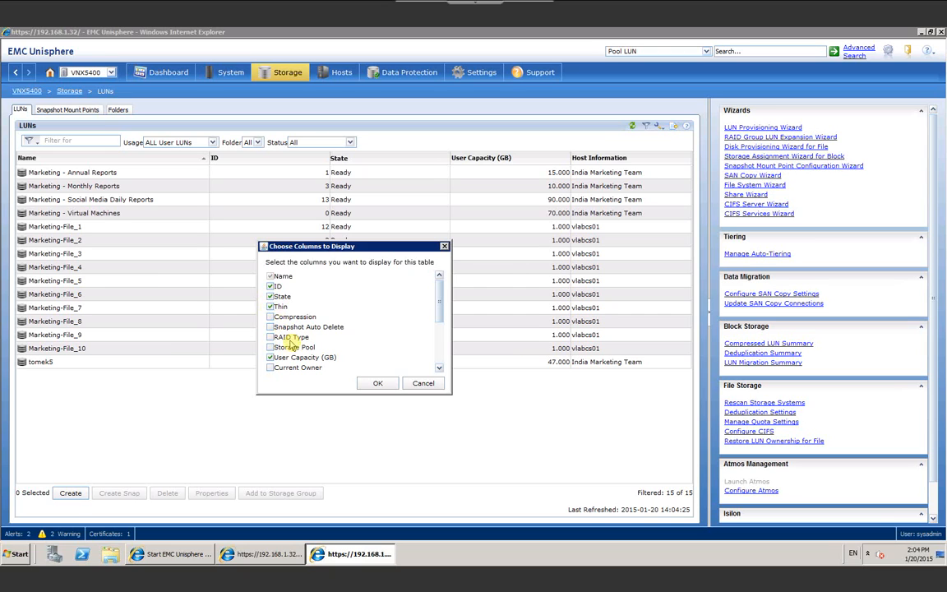
{"action": "left_click", "coordinate": [377, 385]}
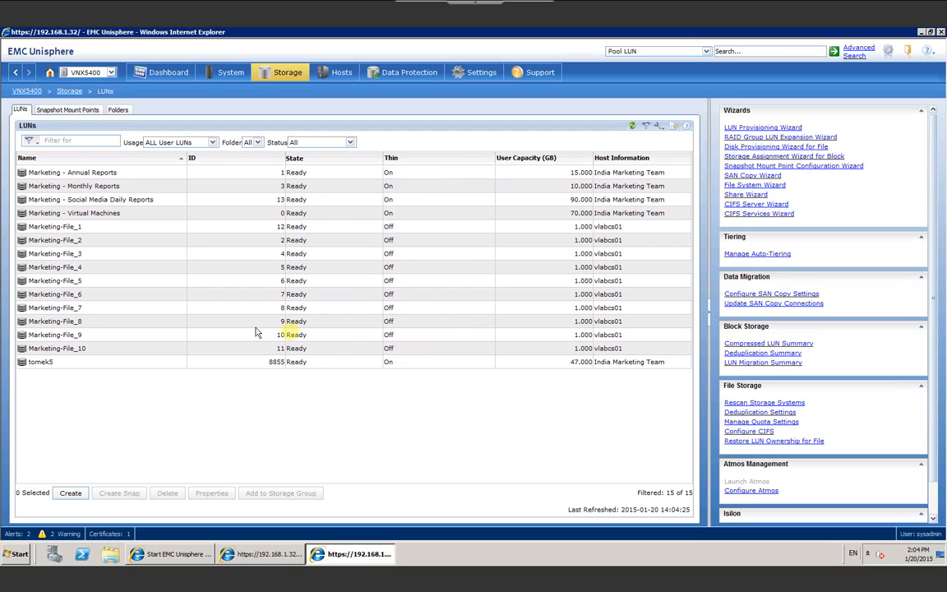
{"action": "left_click", "coordinate": [673, 127]}
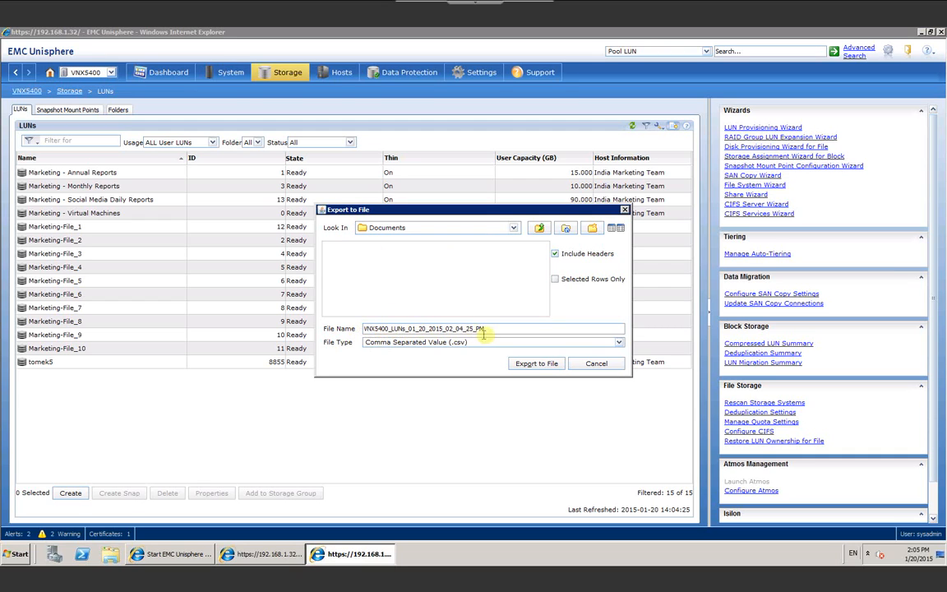
{"action": "left_click", "coordinate": [582, 367]}
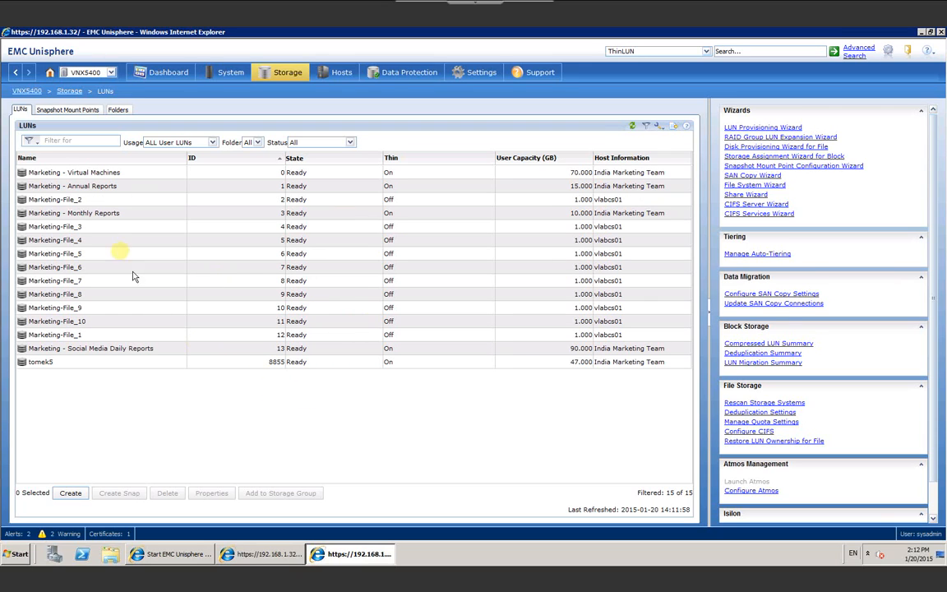
Step: Open the Create LUN dialog from the Create button below the LUN table
{"action": "left_click", "coordinate": [70, 492]}
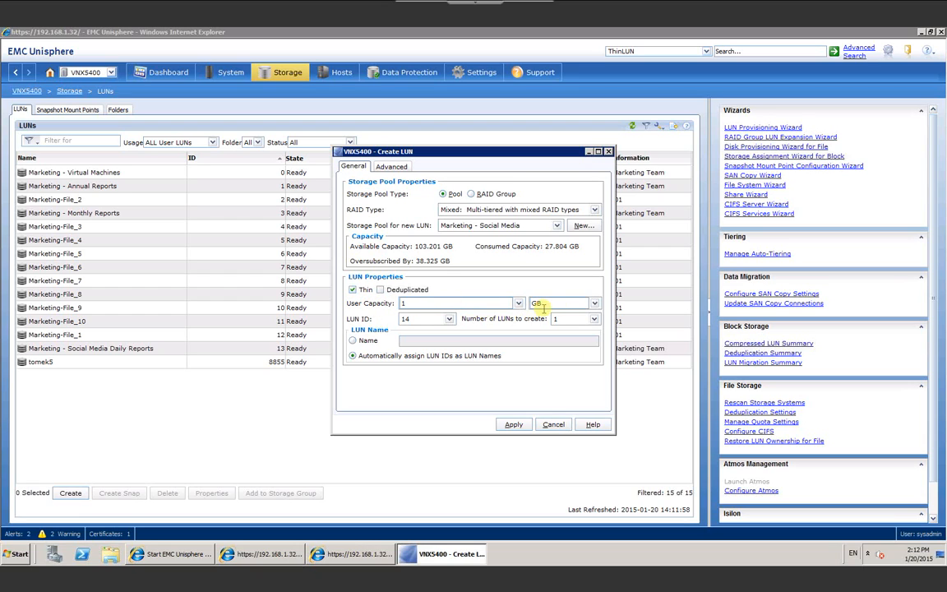
Step: Set the thin LUN to 10 GB with LUN ID 14, name it new_lun, and apply
{"action": "left_click", "coordinate": [593, 304]}
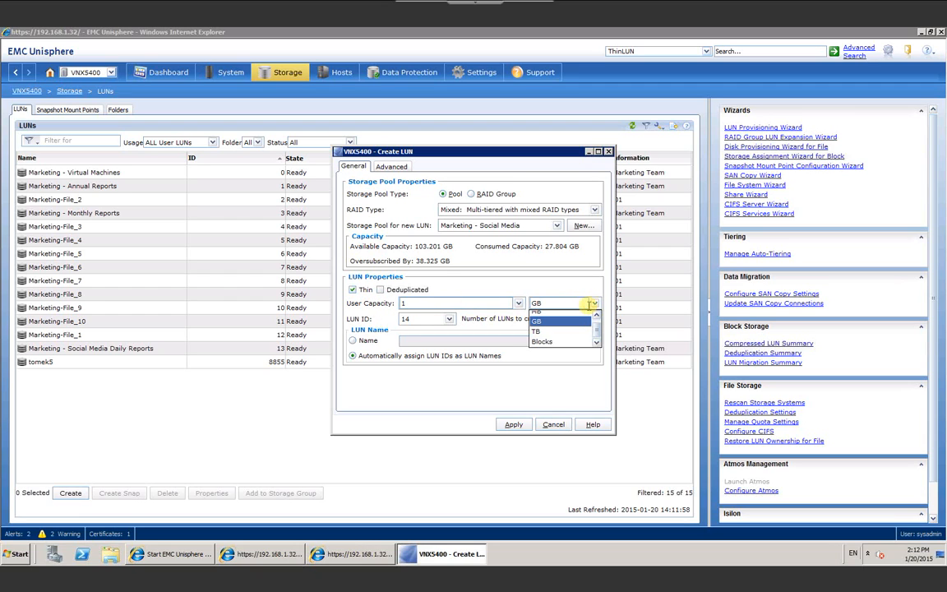
{"action": "left_click", "coordinate": [455, 300]}
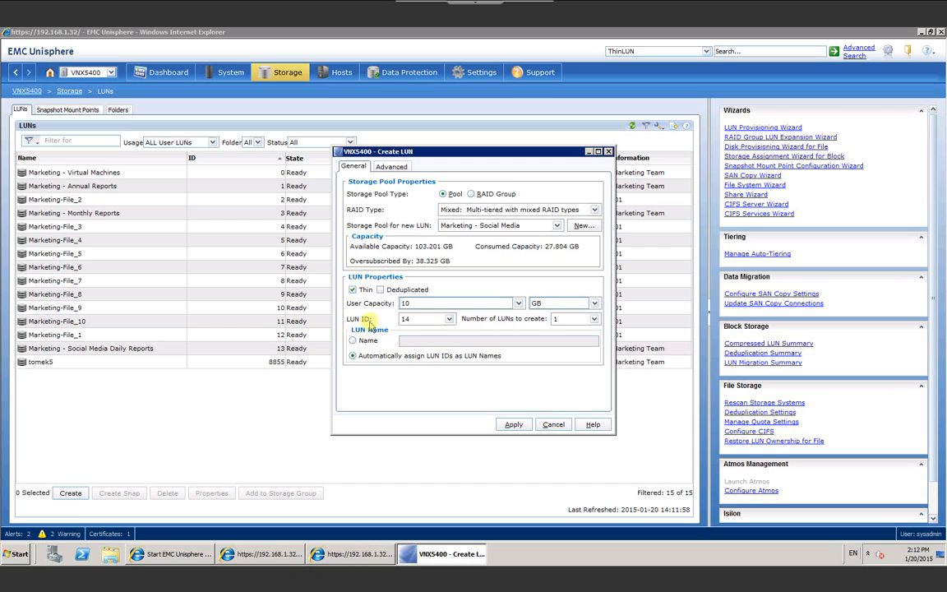
{"action": "left_click", "coordinate": [450, 322]}
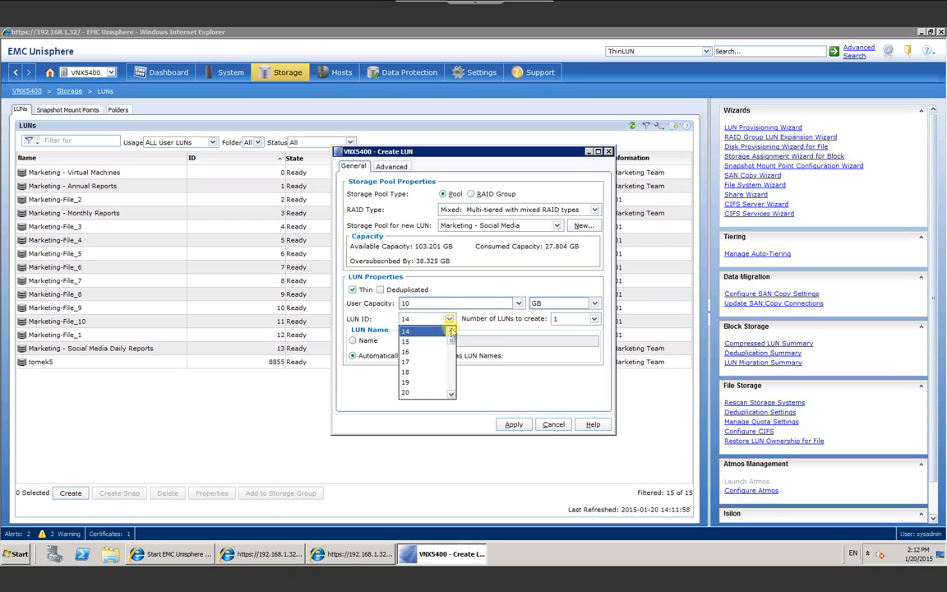
{"action": "left_click", "coordinate": [451, 327]}
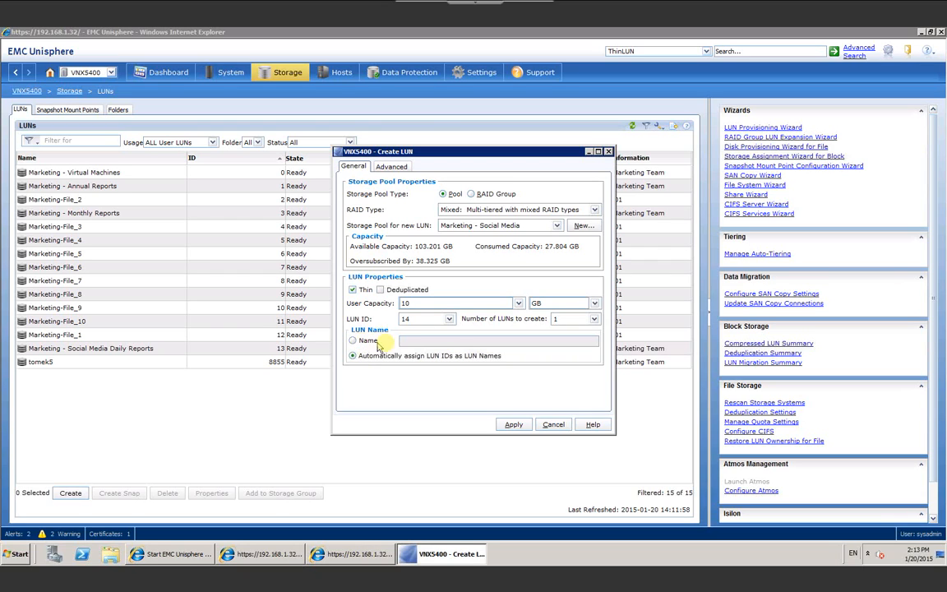
{"action": "left_click", "coordinate": [353, 341]}
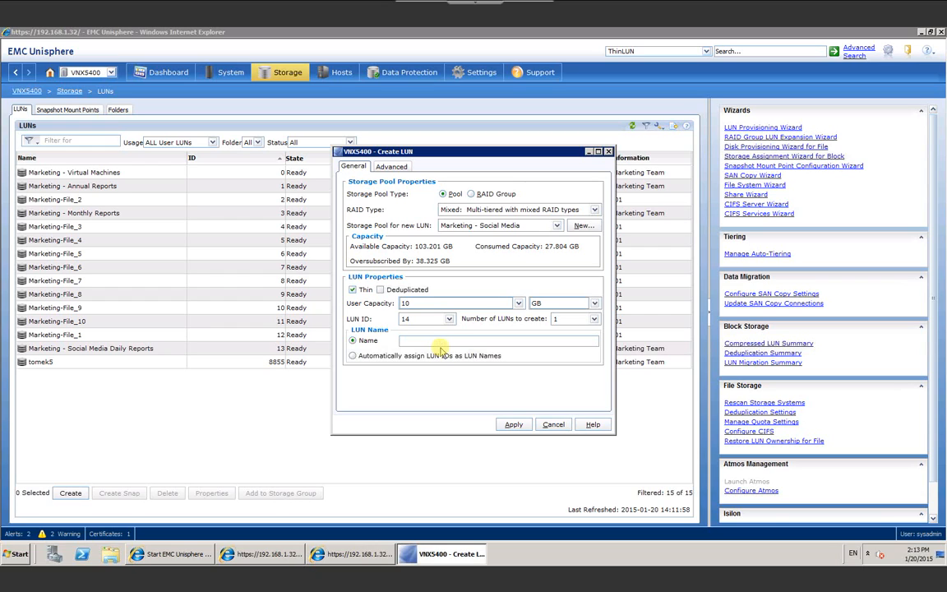
{"action": "left_click", "coordinate": [514, 425]}
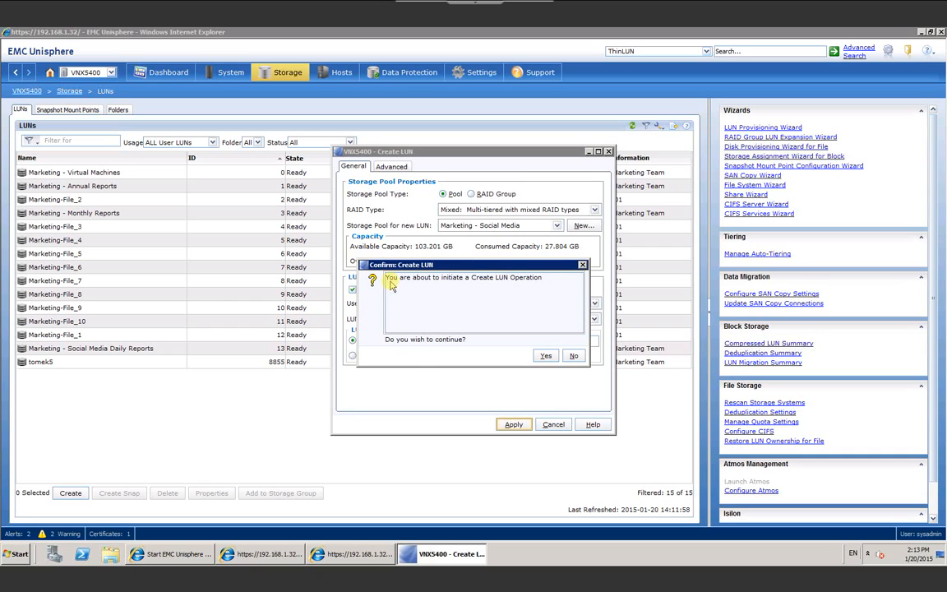
Step: Confirm creating new_lun, close the dialogs, and select new_lun (ID 14, 10 GB) in the LUN list
{"action": "left_click", "coordinate": [546, 357]}
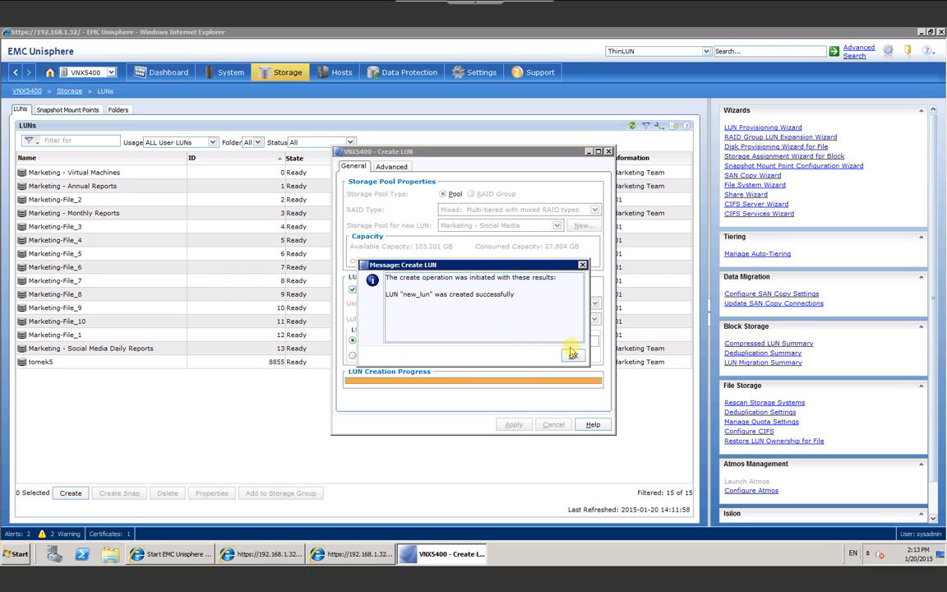
{"action": "left_click", "coordinate": [574, 357]}
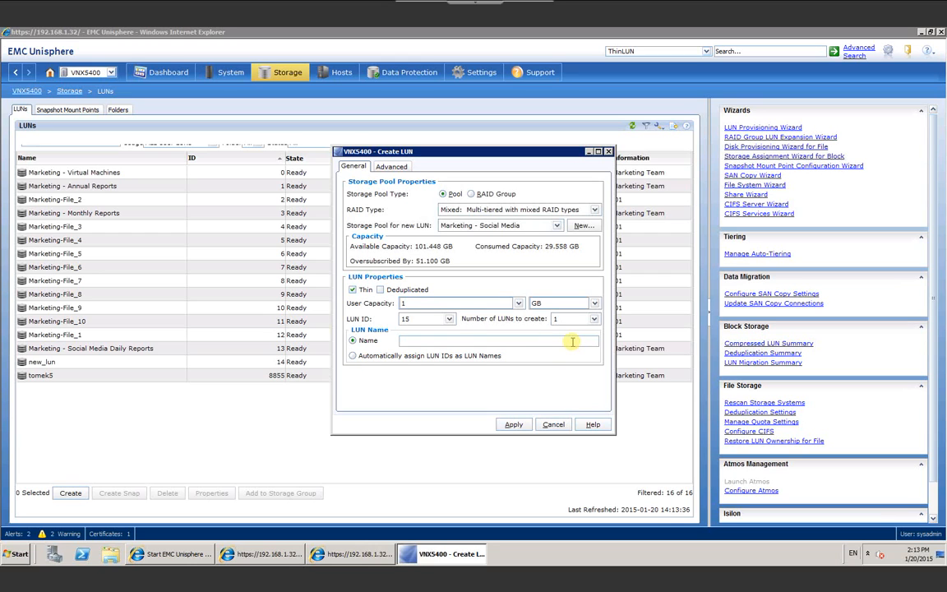
{"action": "left_click", "coordinate": [554, 425]}
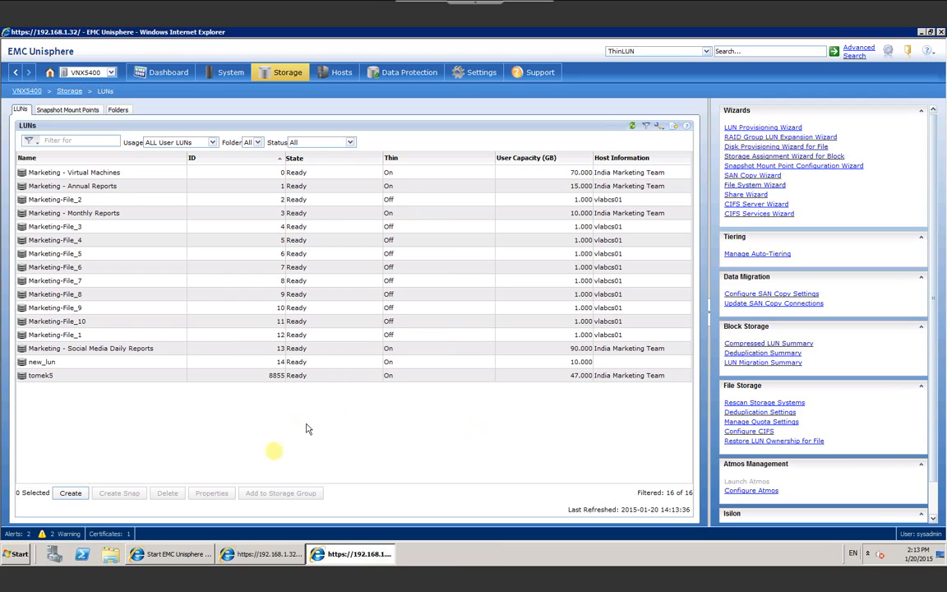
{"action": "left_click", "coordinate": [45, 366]}
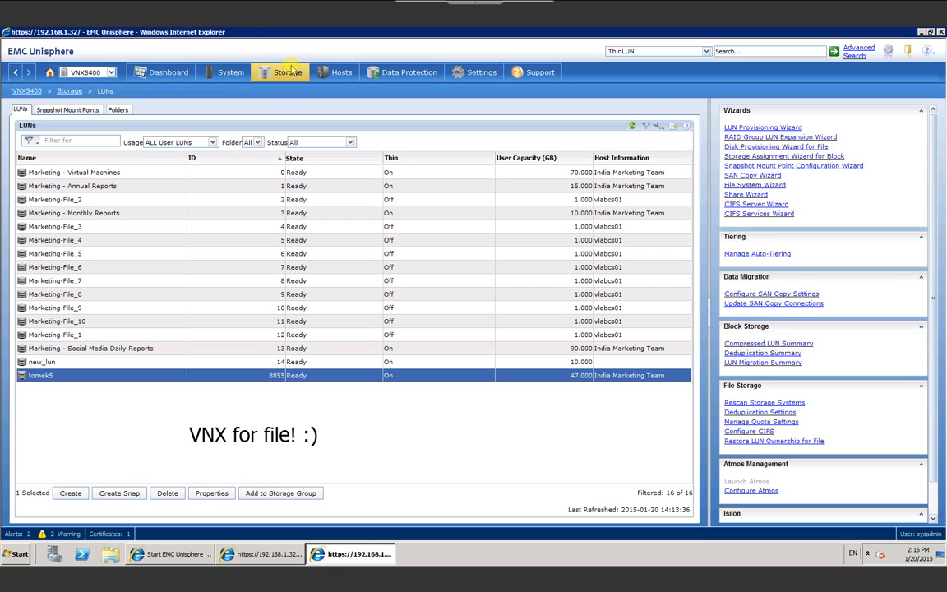
Step: Go to Storage > Storage Configuration > File Systems to list Marketing_FS (8 GB)
{"action": "mouse_move", "coordinate": [283, 83]}
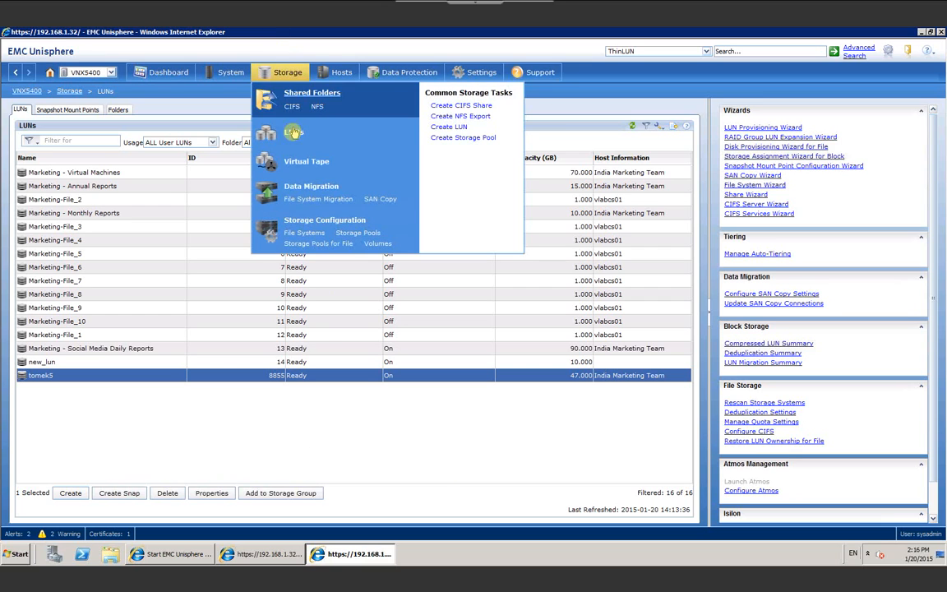
{"action": "left_click", "coordinate": [294, 235]}
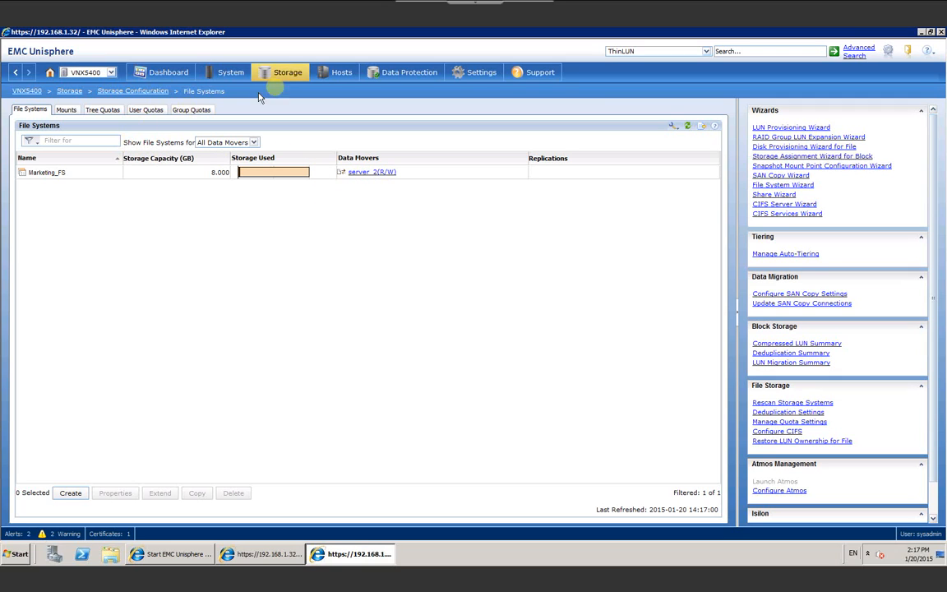
{"action": "mouse_move", "coordinate": [287, 71]}
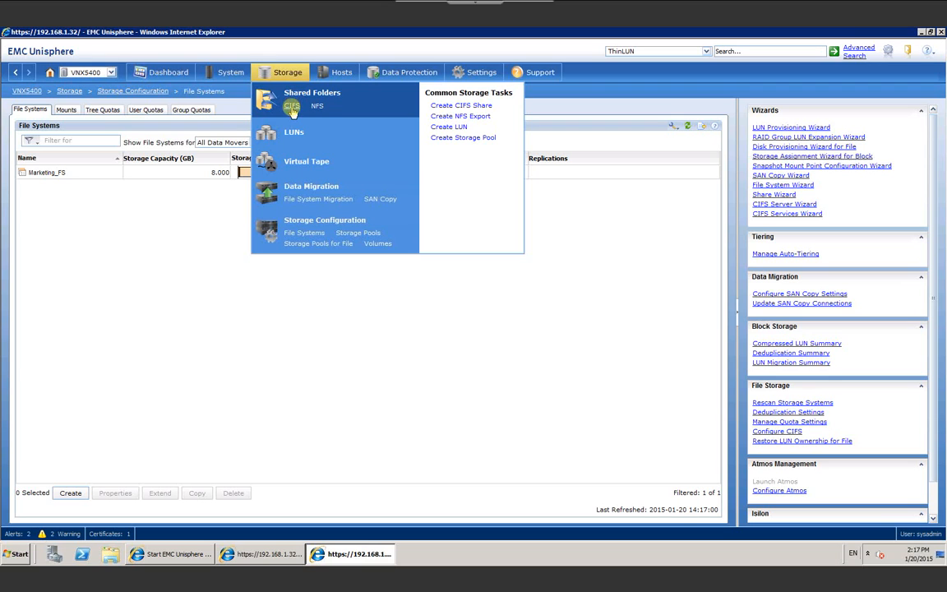
Step: List the CIFS servers and review the MARKETING server's properties on server_2
{"action": "left_click", "coordinate": [292, 109]}
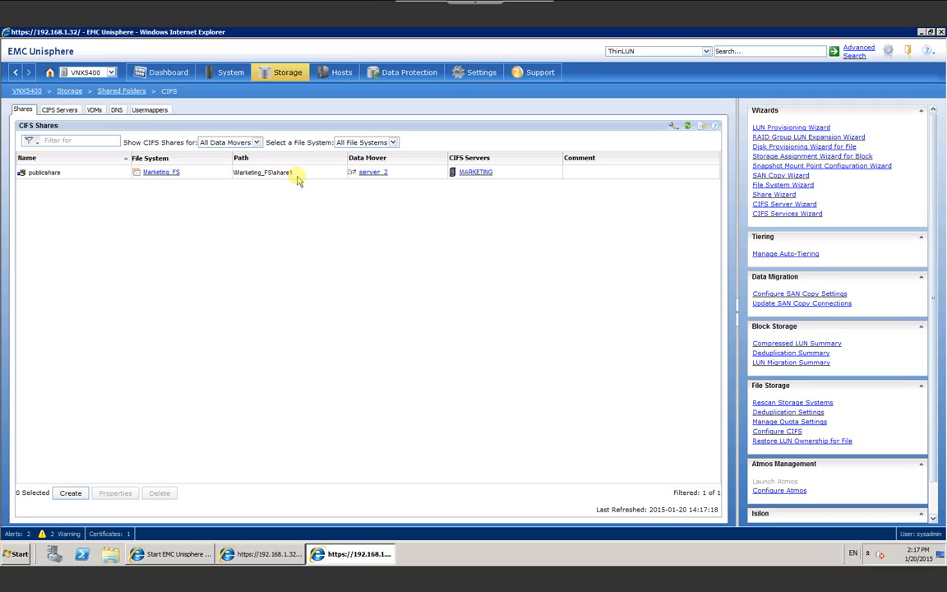
{"action": "left_click", "coordinate": [59, 112]}
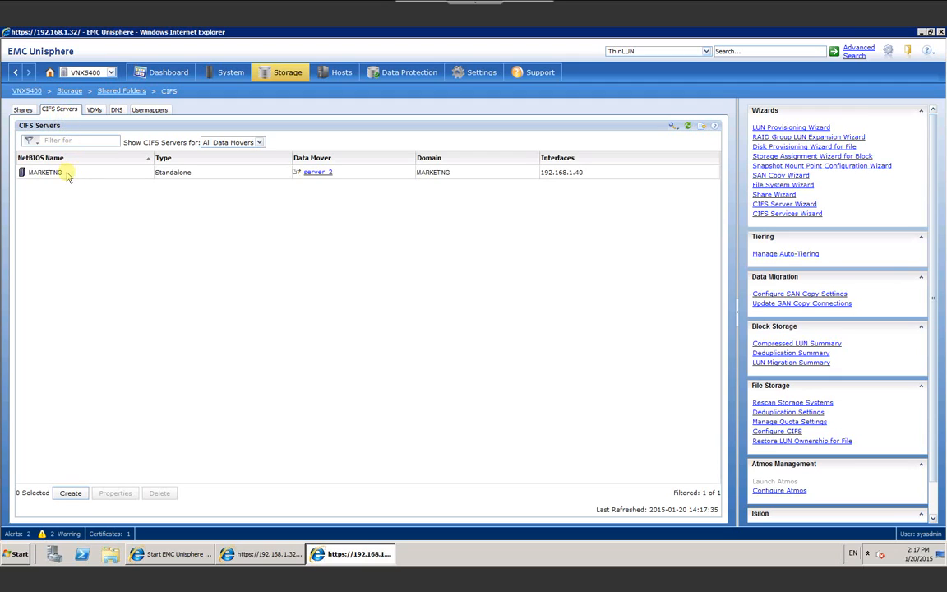
{"action": "left_click", "coordinate": [66, 175]}
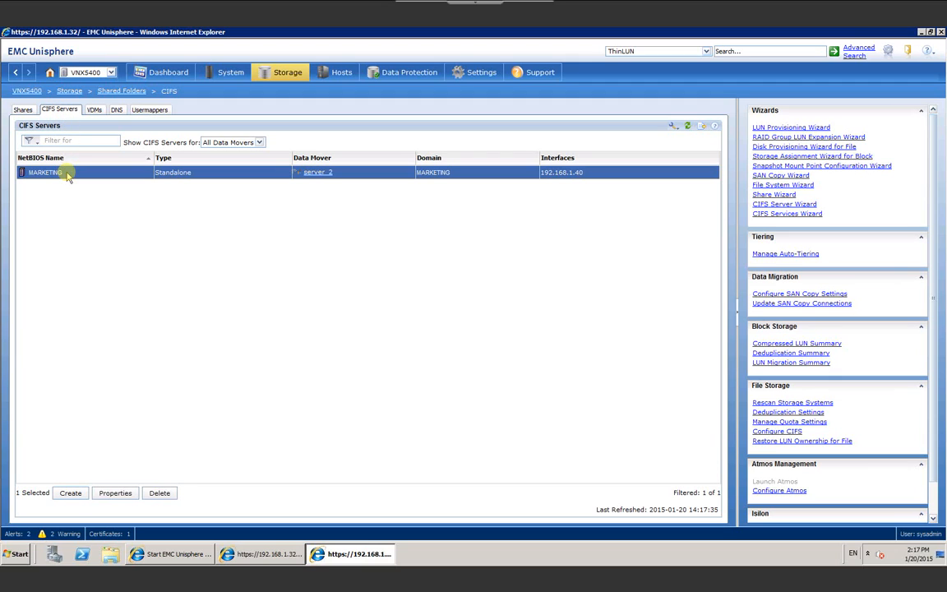
{"action": "left_click", "coordinate": [115, 494]}
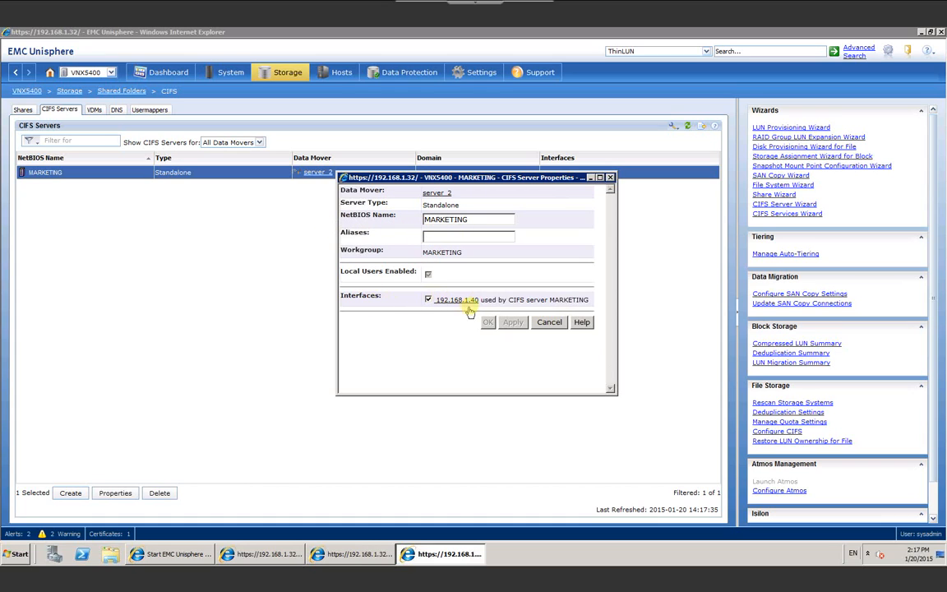
{"action": "left_click", "coordinate": [550, 323]}
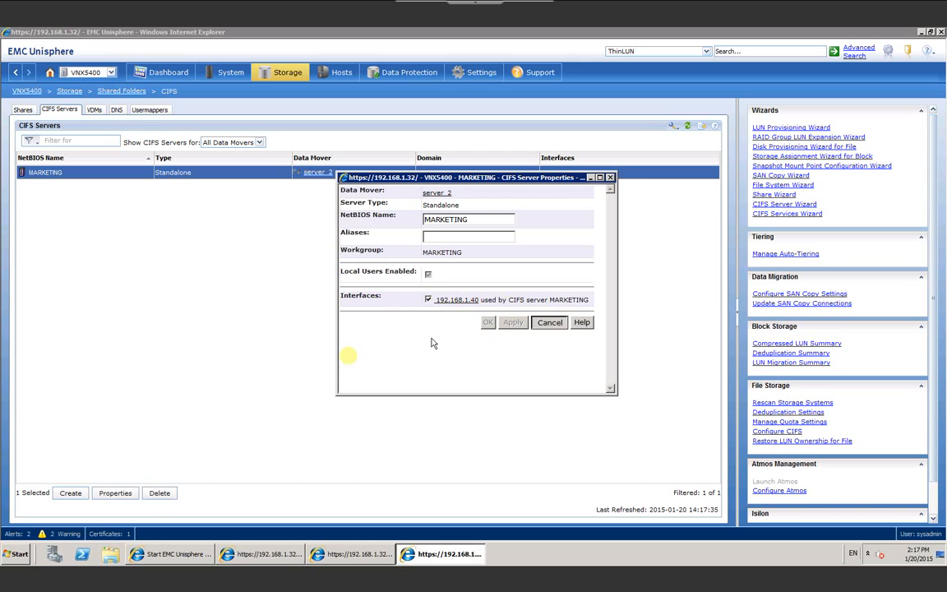
{"action": "left_click", "coordinate": [71, 493]}
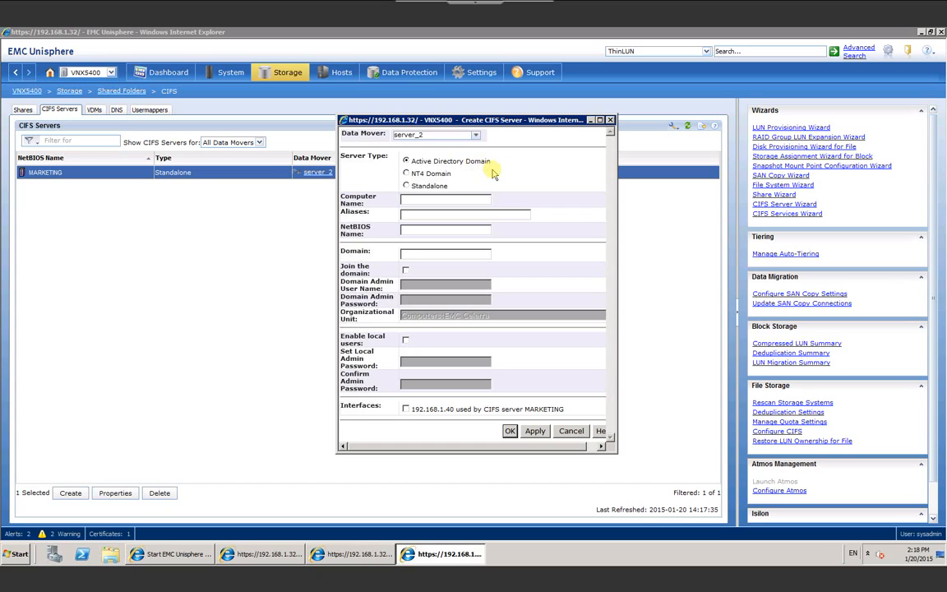
{"action": "left_click", "coordinate": [406, 186]}
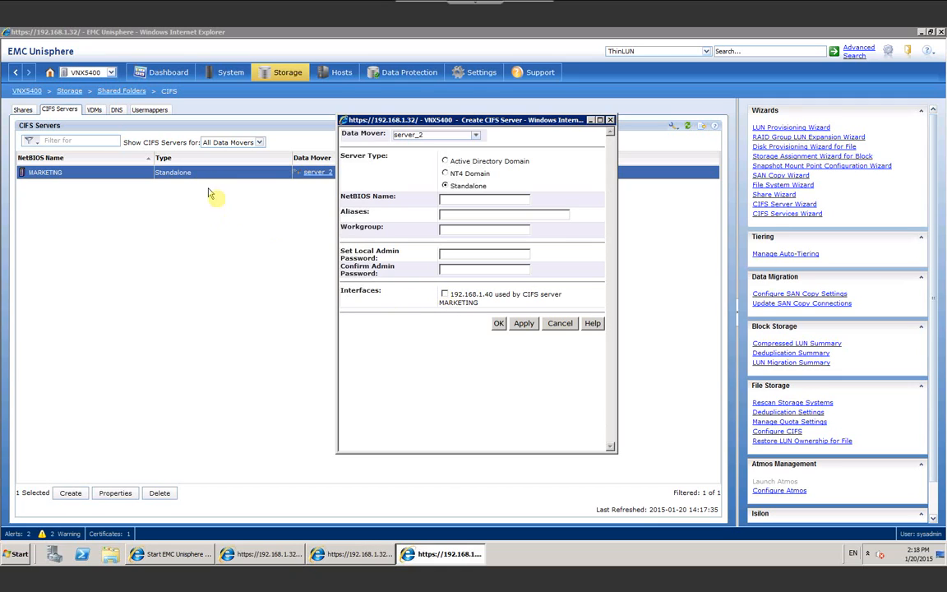
{"action": "left_click", "coordinate": [561, 324]}
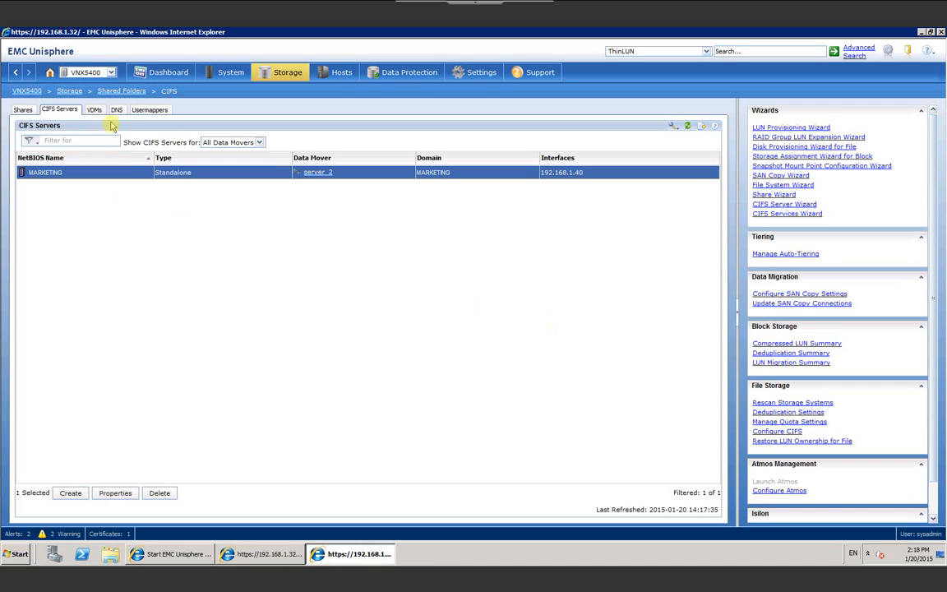
Step: Check the empty VDMs list, then go to the VNX5400 Hosts overview
{"action": "left_click", "coordinate": [93, 111]}
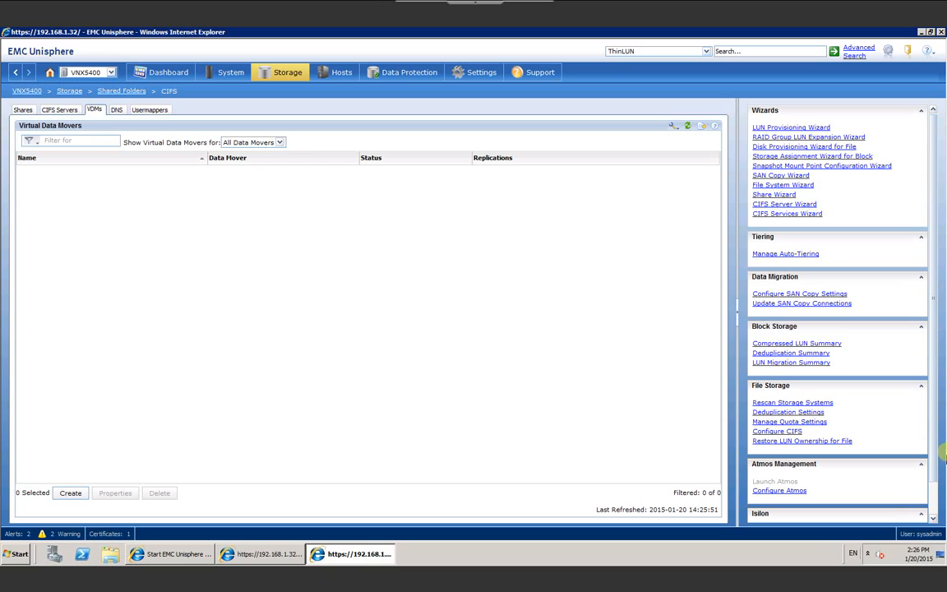
{"action": "left_click", "coordinate": [342, 73]}
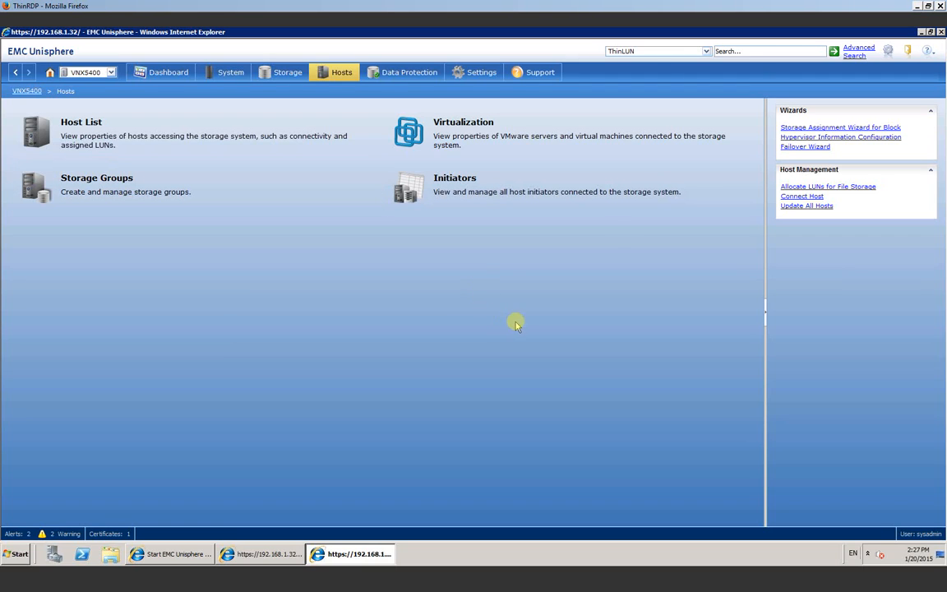
Step: Browse Initiators and Host List, then list storage groups My_Storage_Group and ~filestorage
{"action": "left_click", "coordinate": [455, 209]}
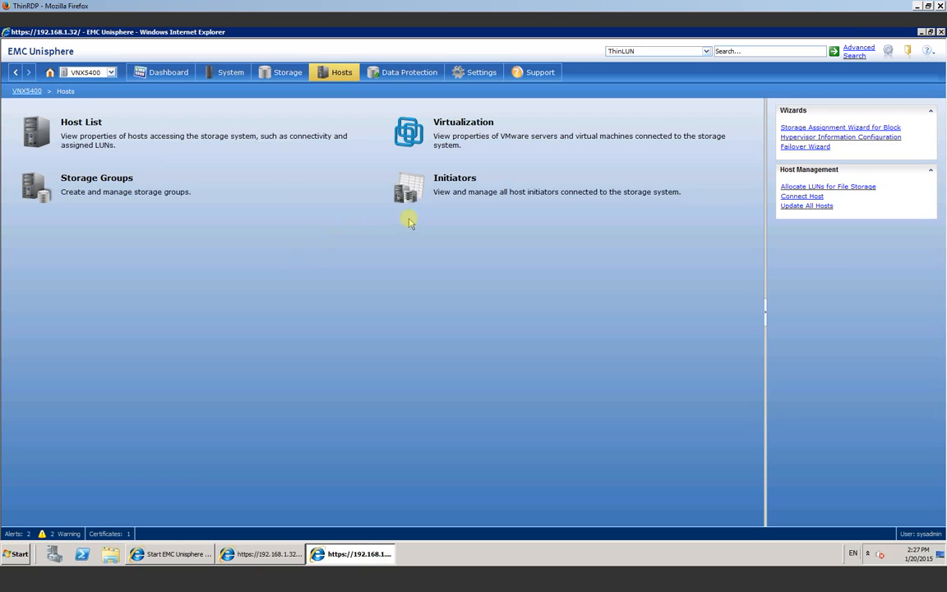
{"action": "left_click", "coordinate": [424, 187]}
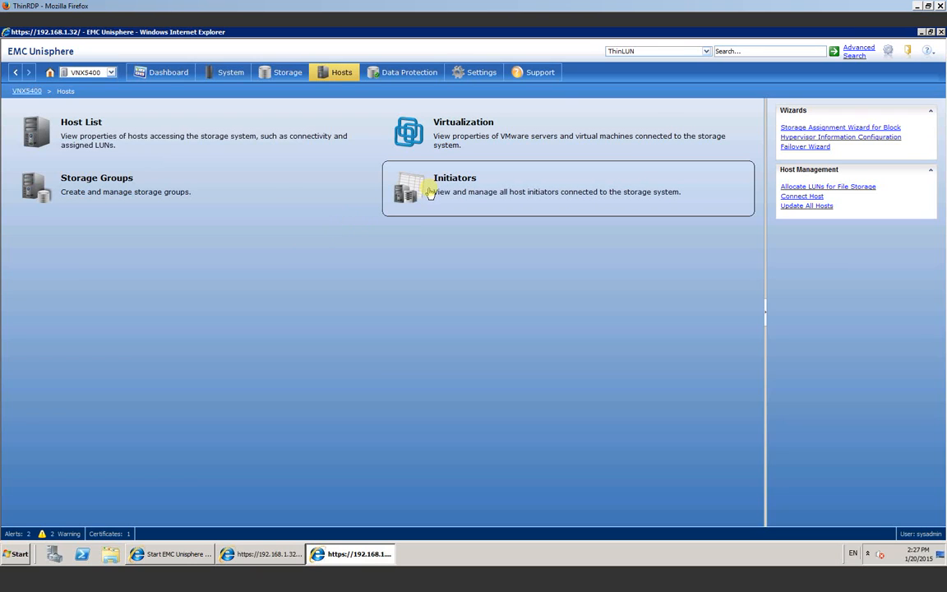
{"action": "left_click", "coordinate": [440, 203]}
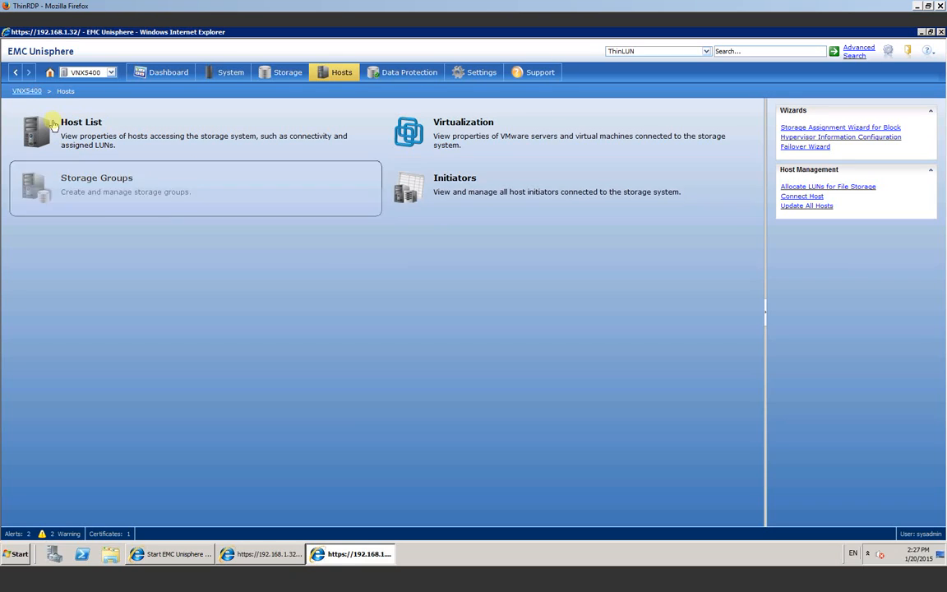
{"action": "left_click", "coordinate": [108, 139]}
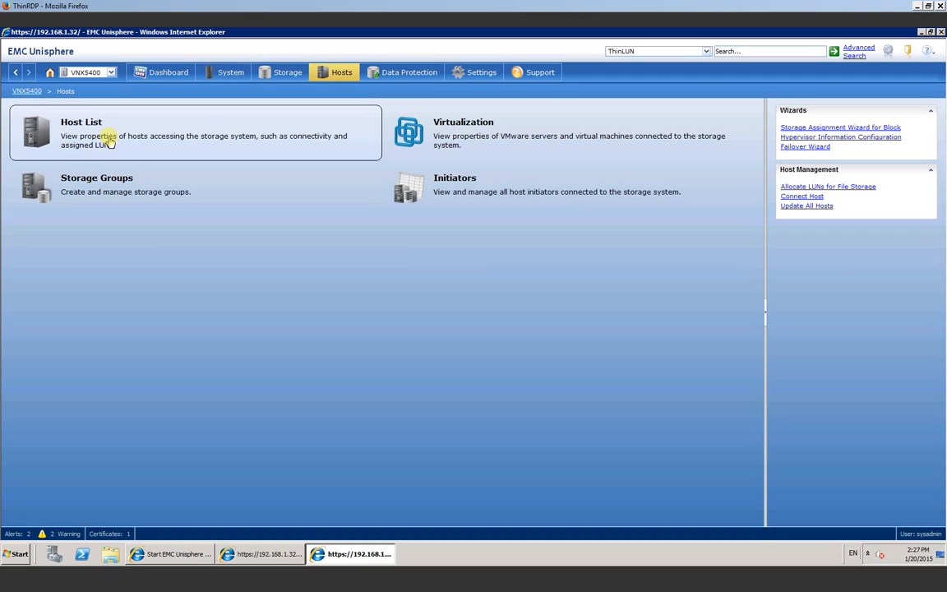
{"action": "left_click", "coordinate": [112, 192]}
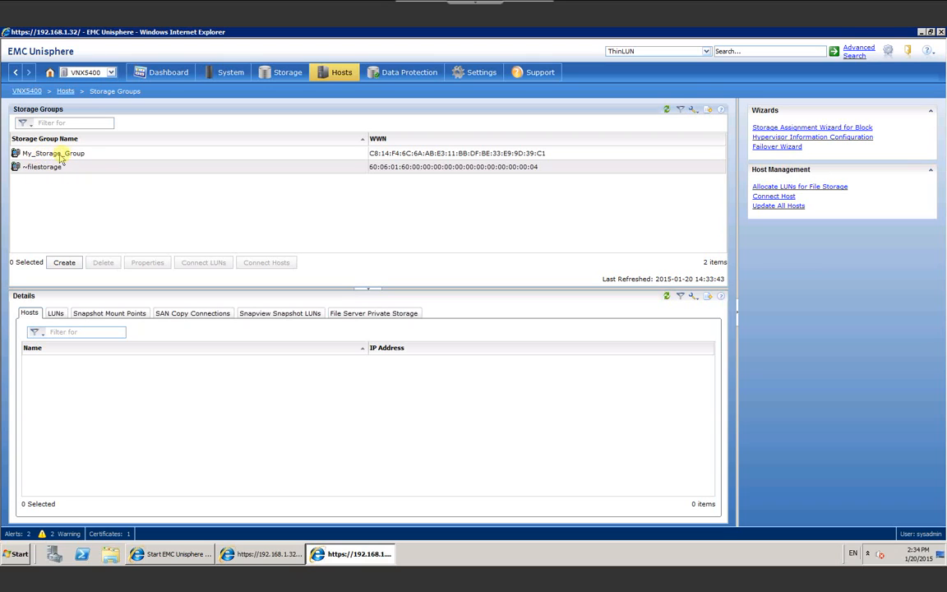
Step: Review My_Storage_Group's five LUNs and its connected host India Marketing Team (192.168.1.250)
{"action": "left_click", "coordinate": [86, 154]}
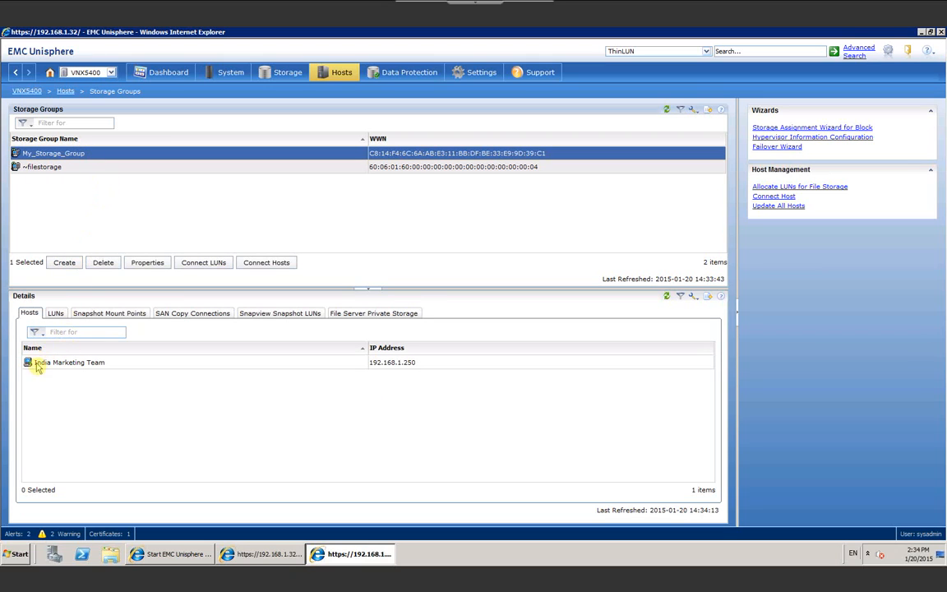
{"action": "left_click", "coordinate": [55, 313]}
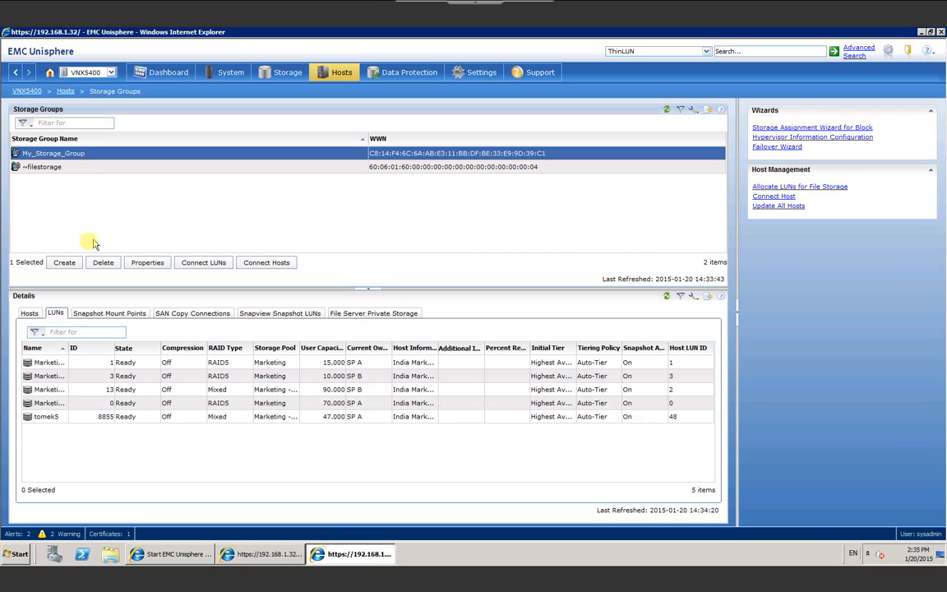
{"action": "left_click", "coordinate": [59, 264]}
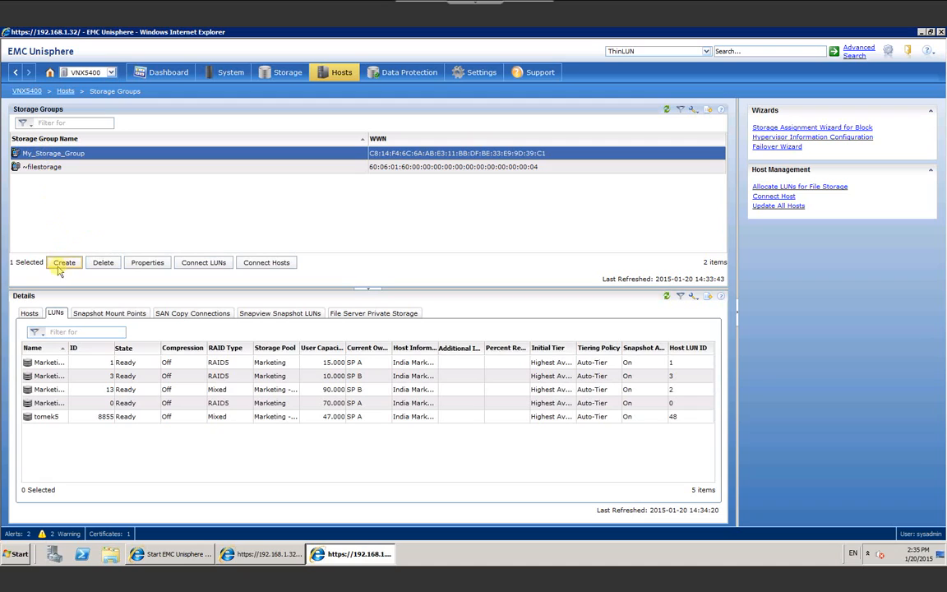
{"action": "left_click", "coordinate": [29, 316]}
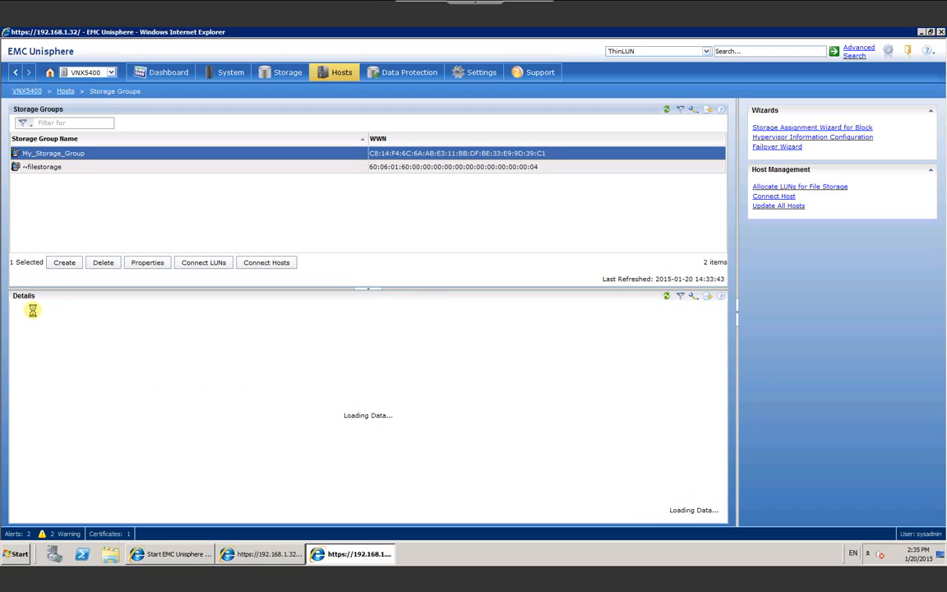
Step: Create an empty Storage Group 2 with no LUNs or hosts and bring up its host connection settings
{"action": "left_click", "coordinate": [65, 264]}
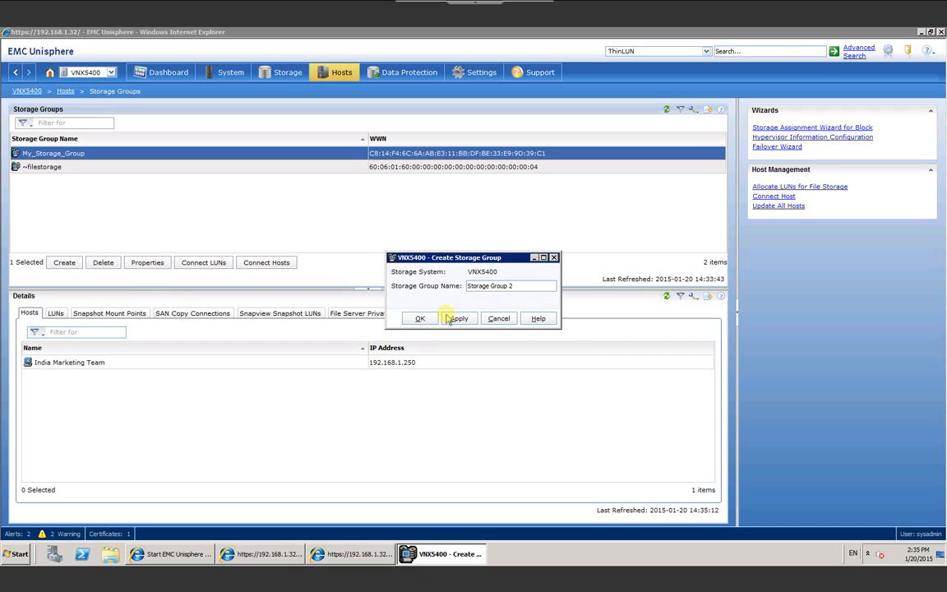
{"action": "left_click", "coordinate": [420, 318]}
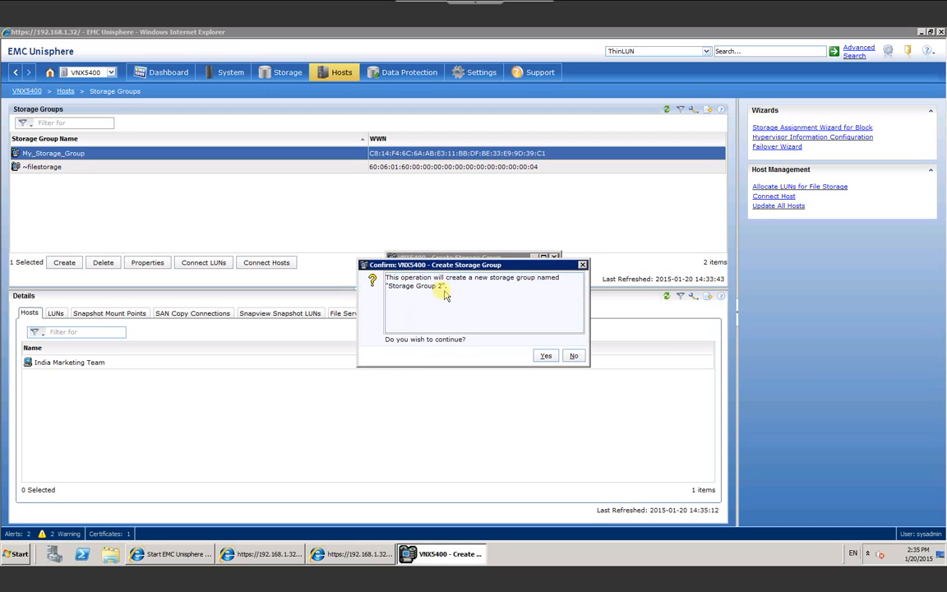
{"action": "left_click", "coordinate": [546, 357]}
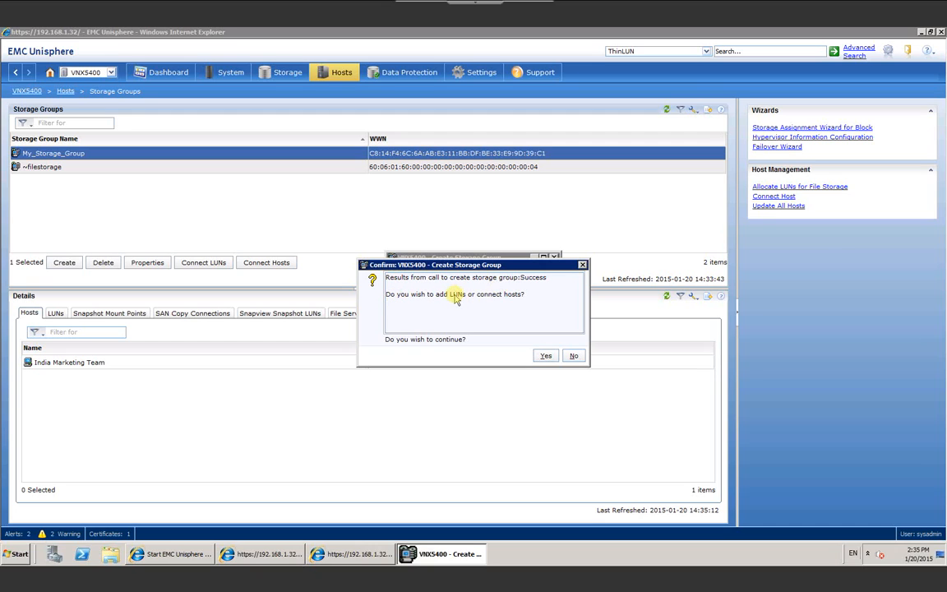
{"action": "left_click", "coordinate": [574, 356]}
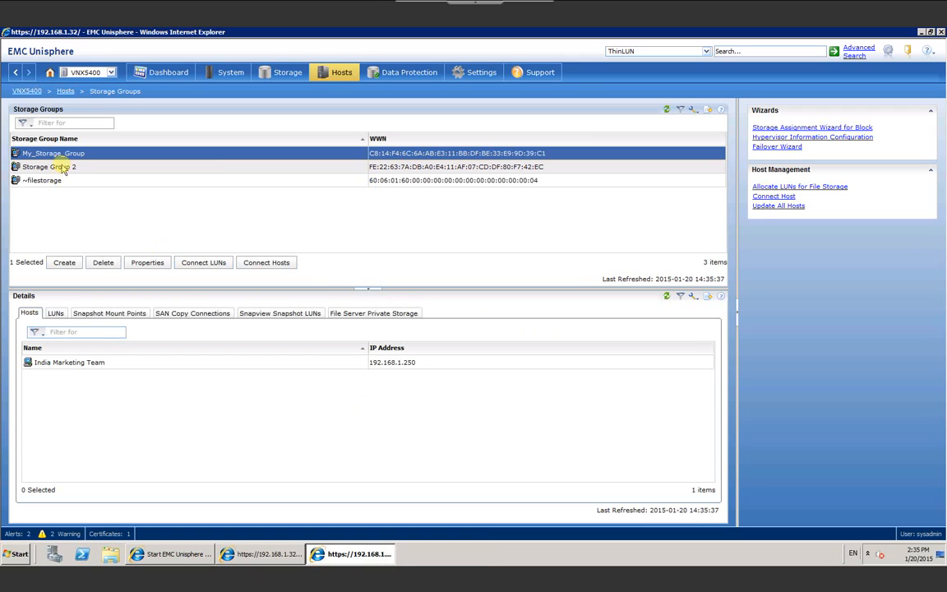
{"action": "left_click", "coordinate": [57, 168]}
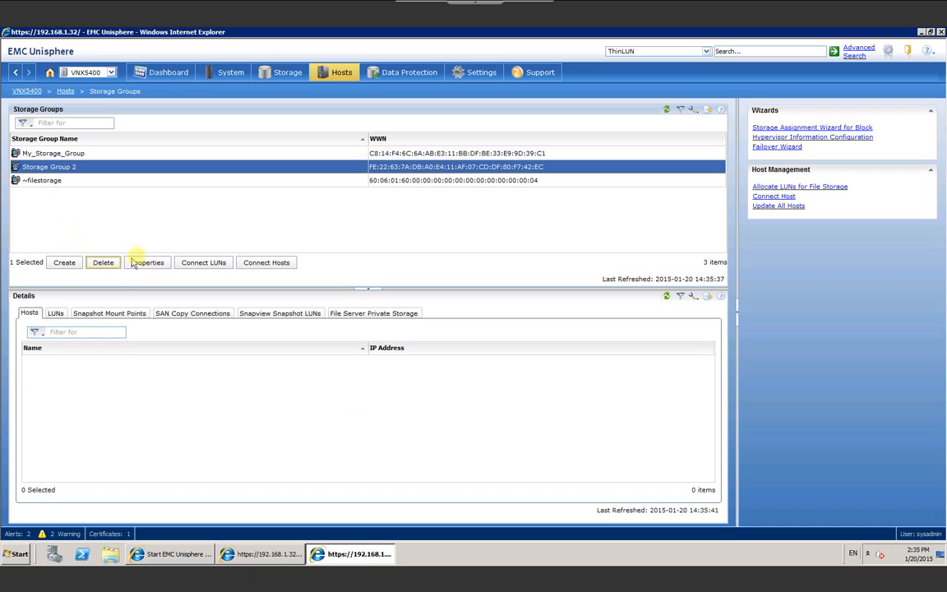
{"action": "left_click", "coordinate": [271, 263]}
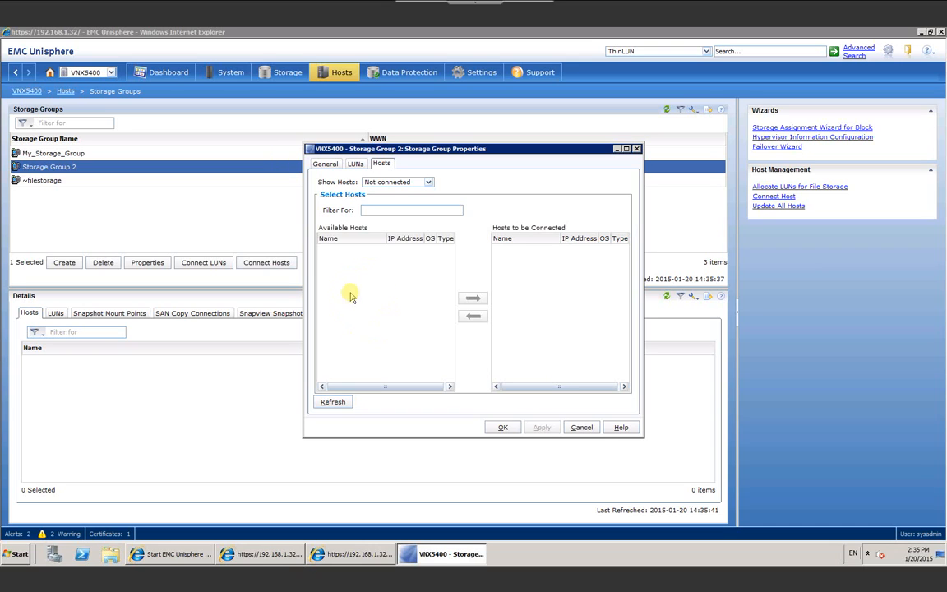
Step: Include connected hosts and move India Marketing Team into Storage Group 2, confirming the move
{"action": "left_click", "coordinate": [389, 182]}
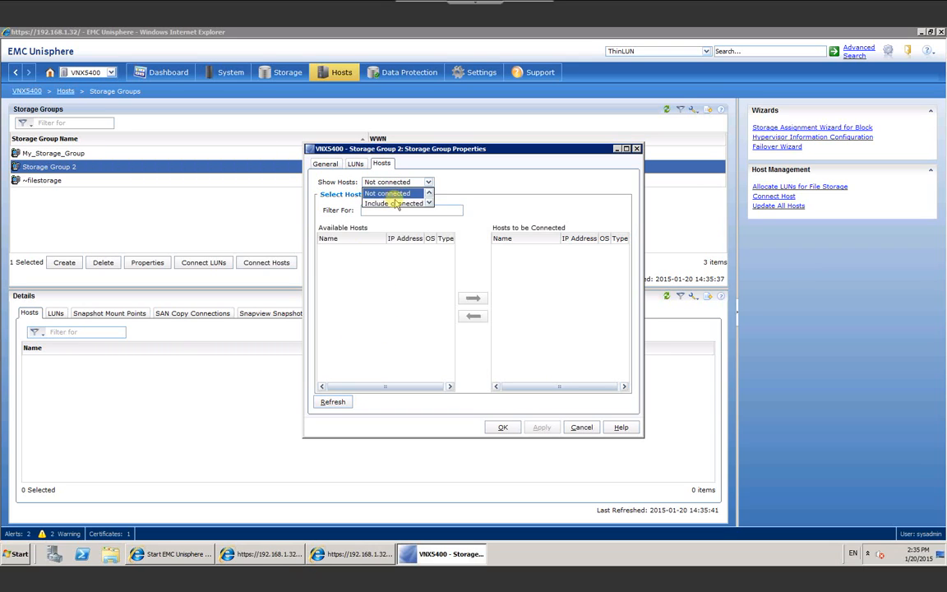
{"action": "left_click", "coordinate": [395, 203]}
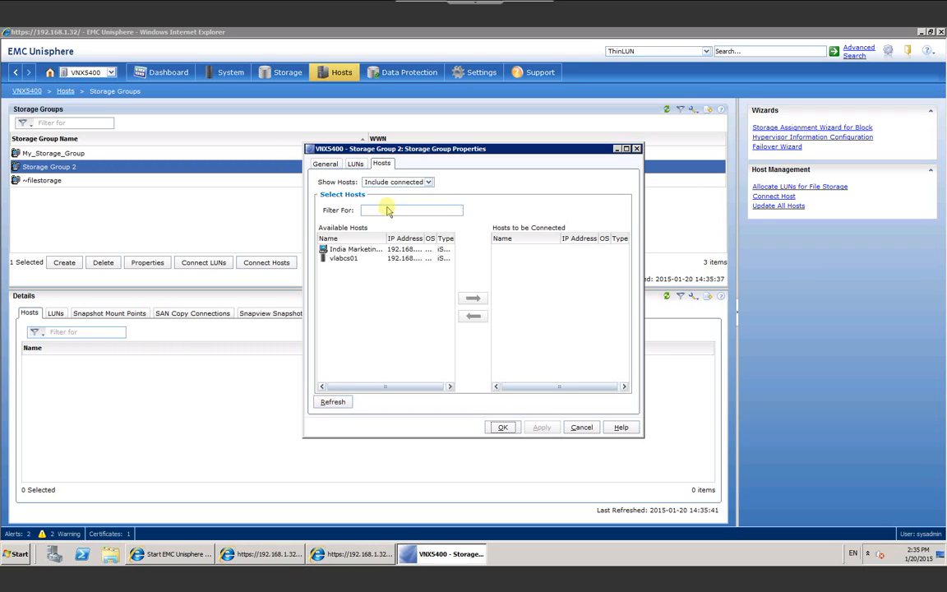
{"action": "left_click", "coordinate": [361, 249]}
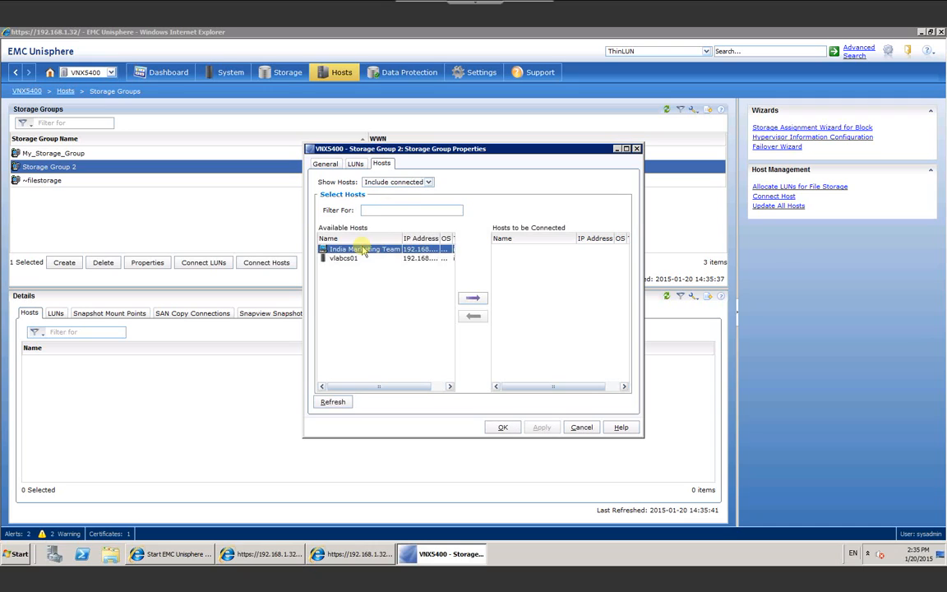
{"action": "left_click", "coordinate": [477, 300]}
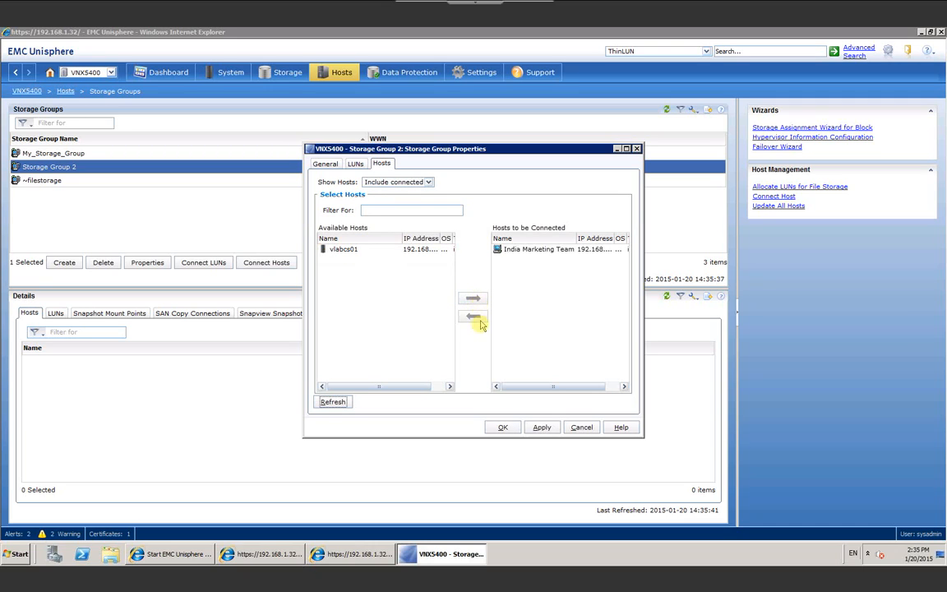
{"action": "left_click", "coordinate": [503, 428]}
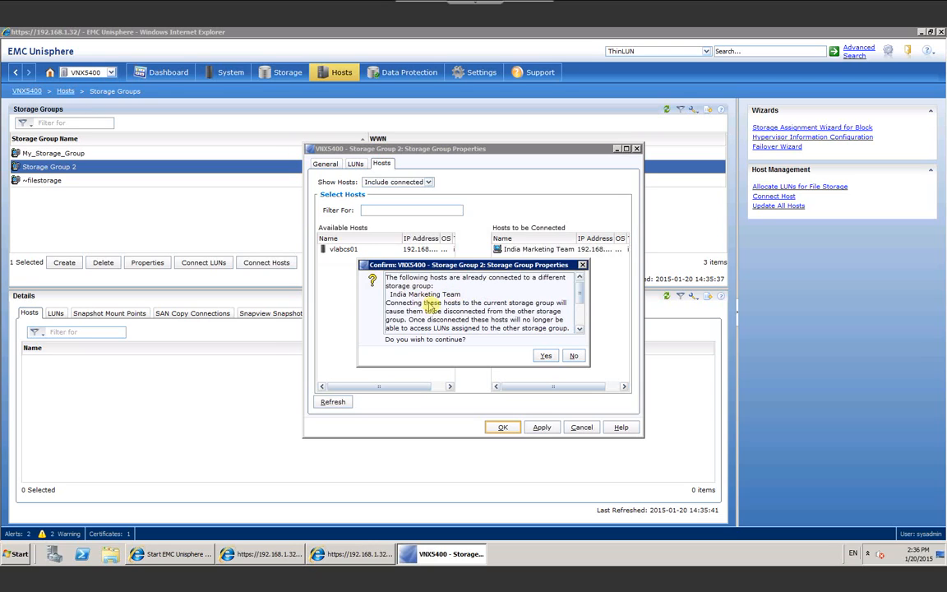
{"action": "left_click", "coordinate": [547, 356]}
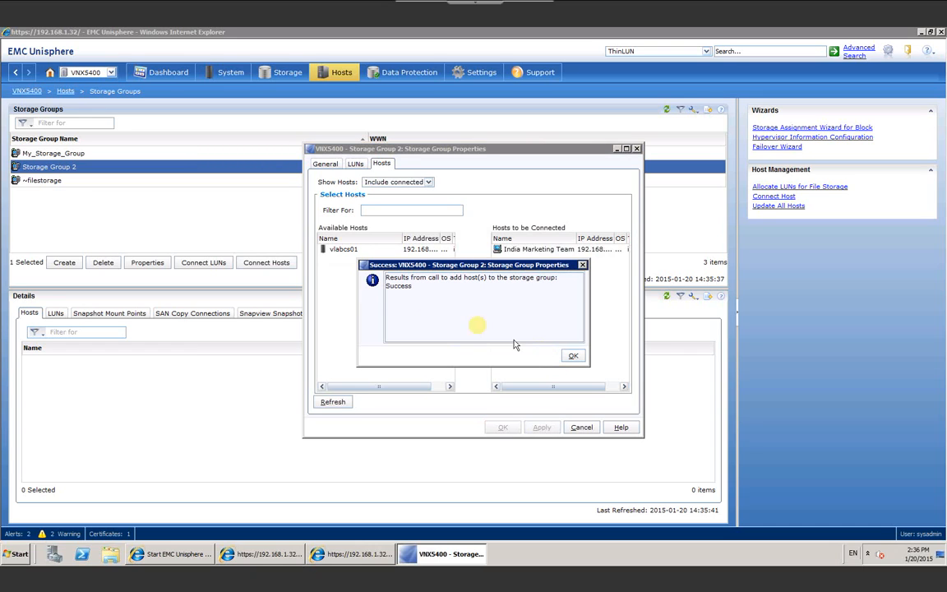
{"action": "left_click", "coordinate": [572, 355]}
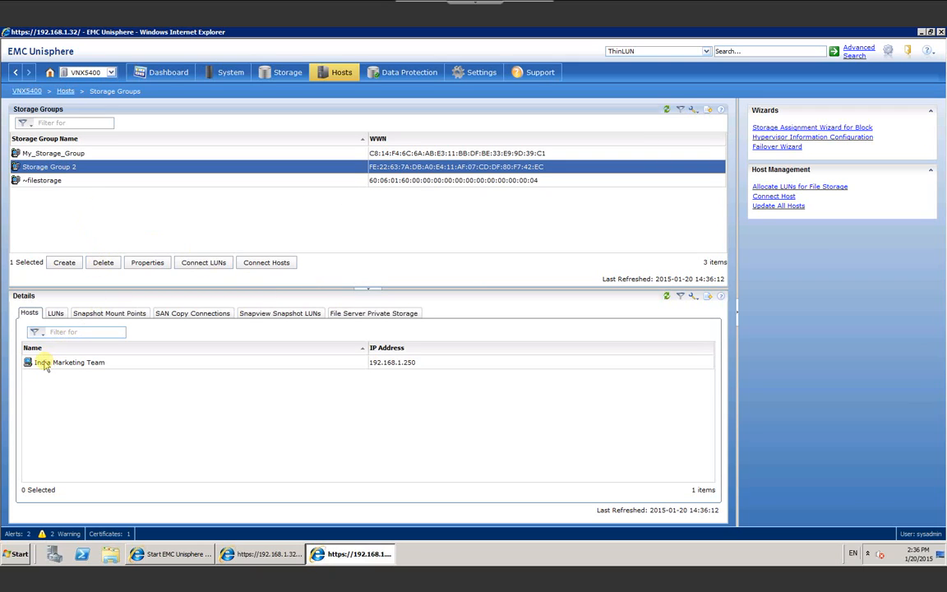
Step: Close Storage Group 2's host settings unchanged and select My_Storage_Group to see its five LUNs
{"action": "left_click", "coordinate": [51, 153]}
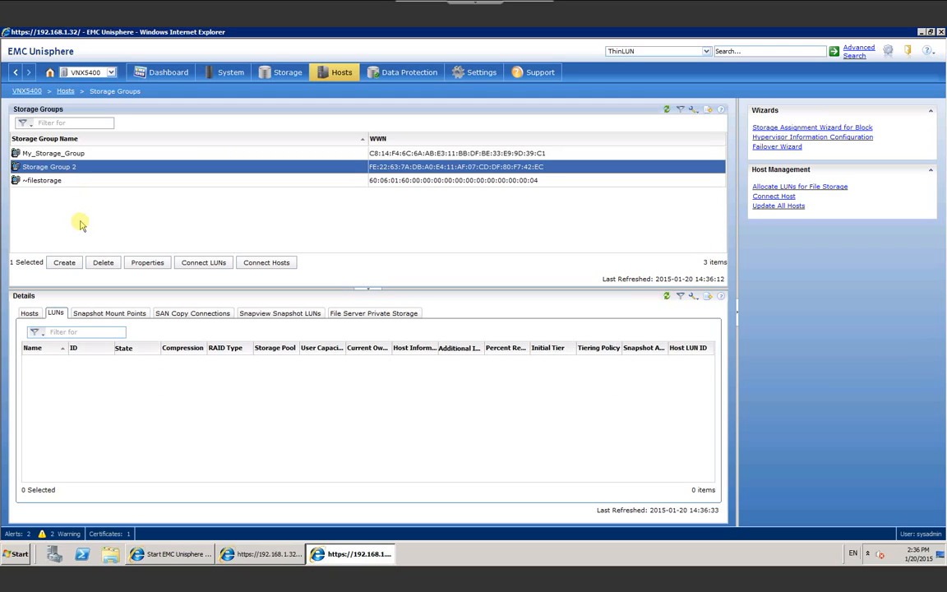
{"action": "left_click", "coordinate": [267, 263]}
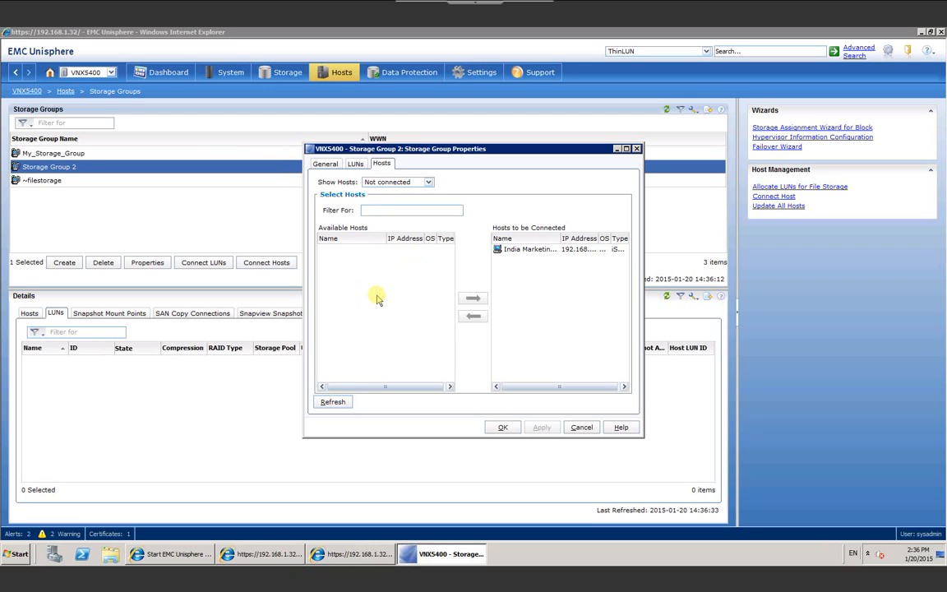
{"action": "left_click", "coordinate": [576, 428]}
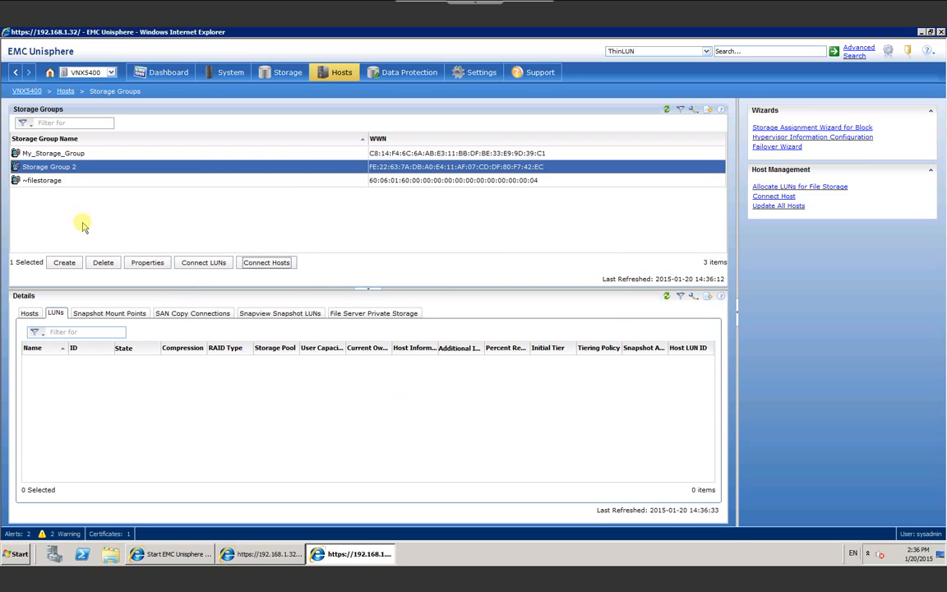
{"action": "left_click", "coordinate": [70, 153]}
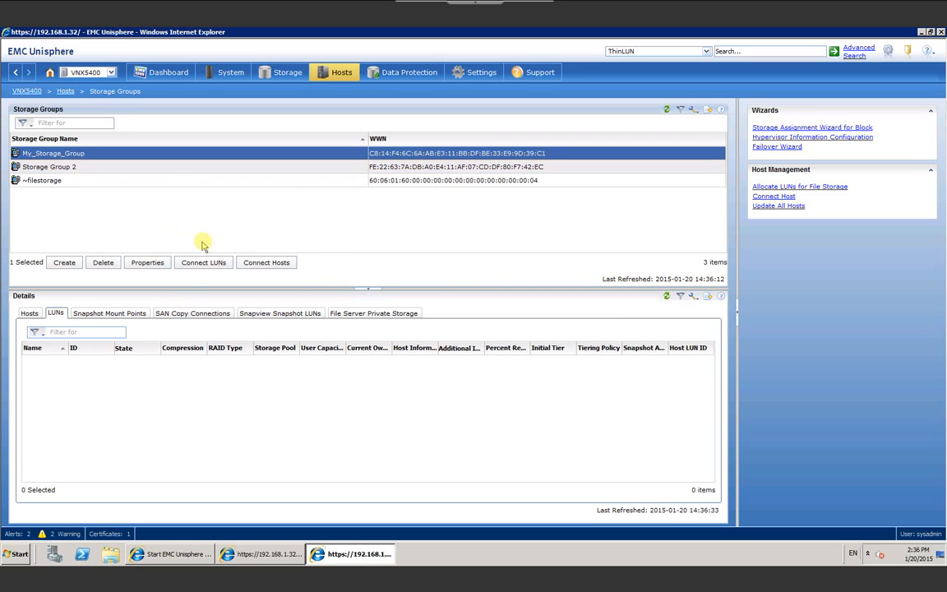
Step: Move the India Marketing Team host from its other group into My_Storage_Group, then review its connected hosts
{"action": "left_click", "coordinate": [266, 263]}
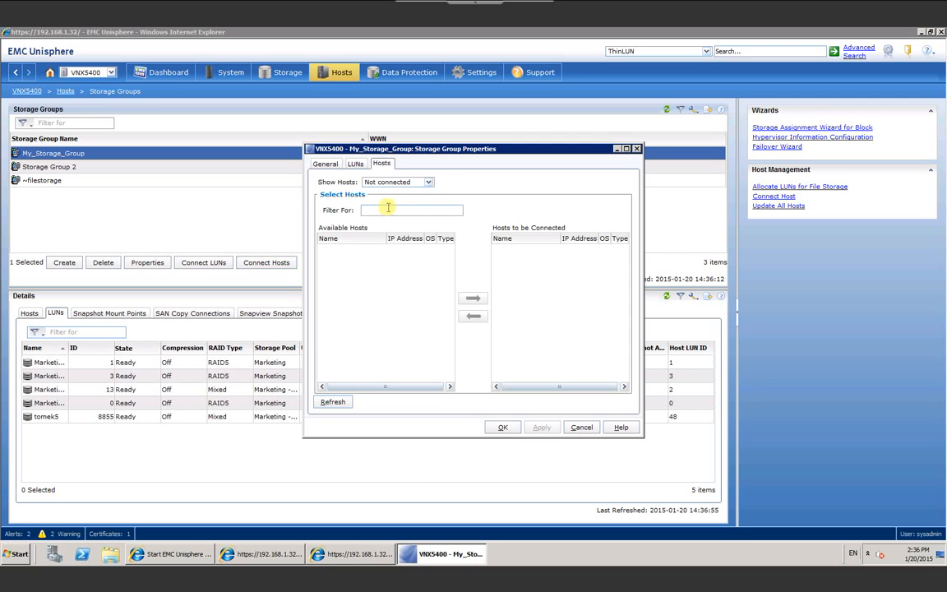
{"action": "left_click", "coordinate": [426, 182]}
{"action": "left_click", "coordinate": [395, 198]}
{"action": "left_click", "coordinate": [376, 250]}
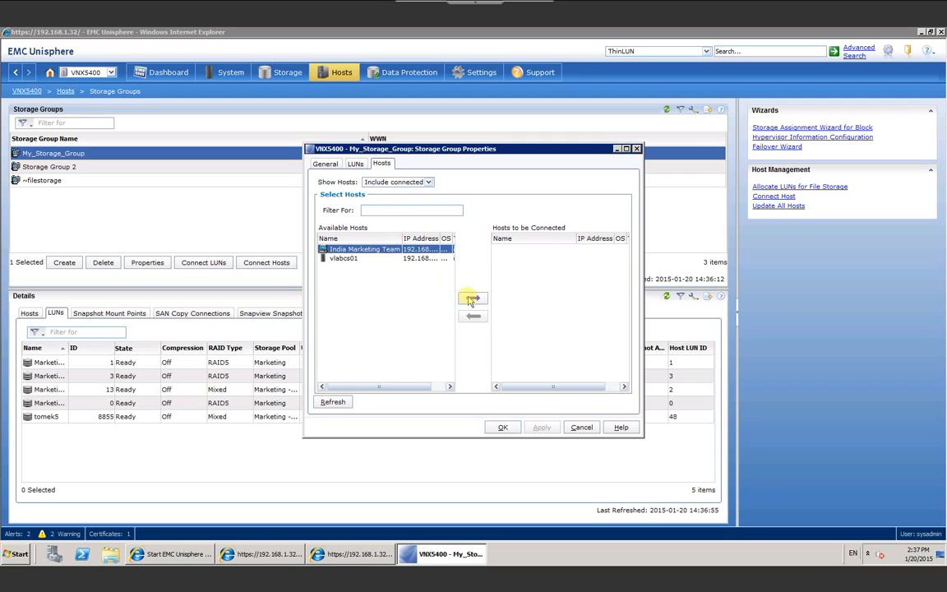
{"action": "left_click", "coordinate": [473, 297]}
{"action": "left_click", "coordinate": [503, 428]}
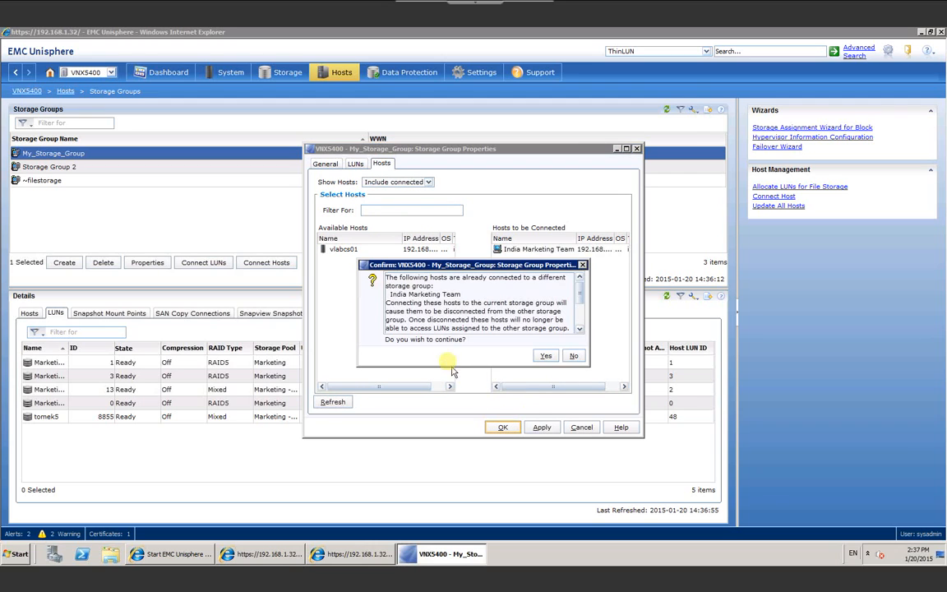
{"action": "left_click", "coordinate": [543, 356]}
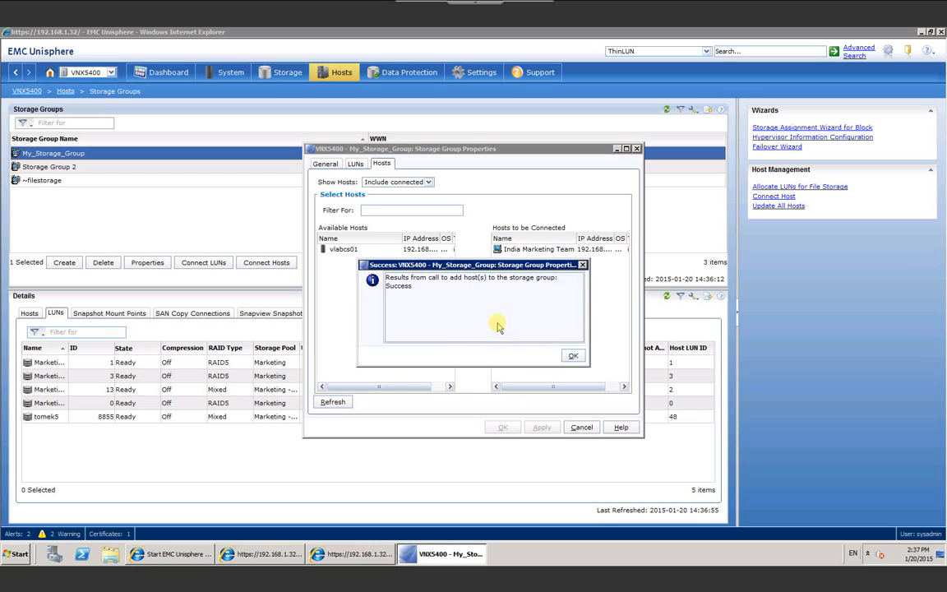
{"action": "left_click", "coordinate": [572, 355]}
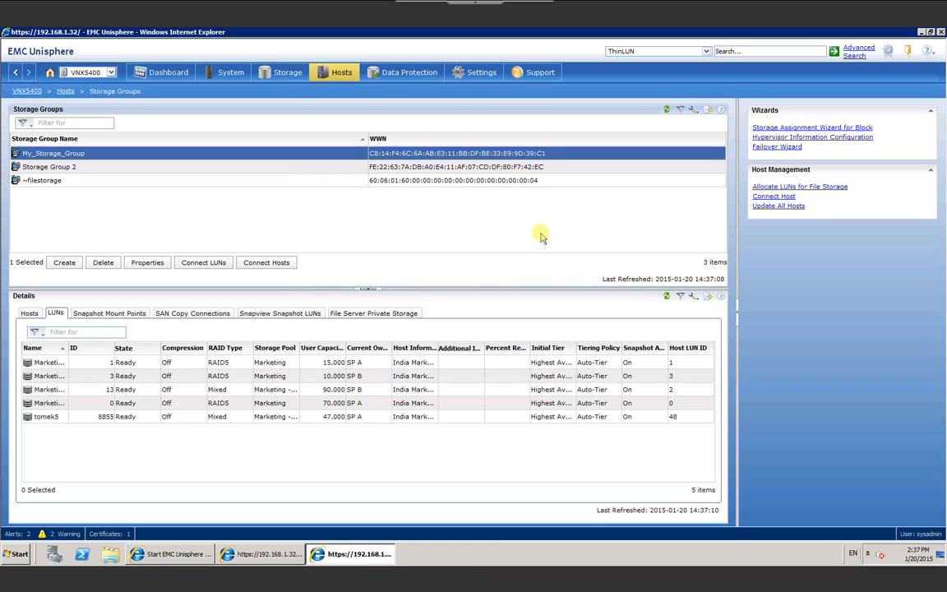
{"action": "left_click", "coordinate": [35, 317]}
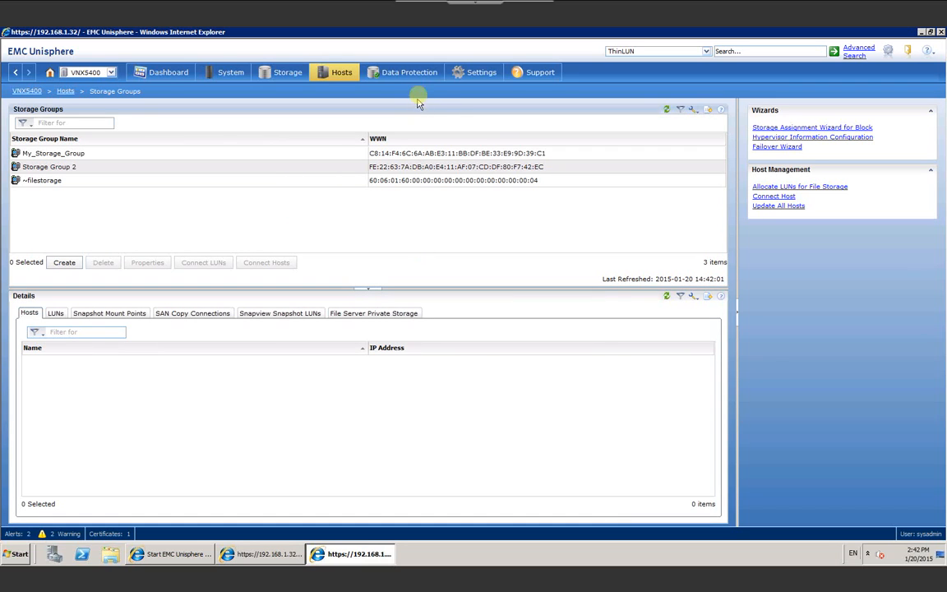
Step: Look over the Data Protection overview, then go to Settings > Security
{"action": "left_click", "coordinate": [420, 79]}
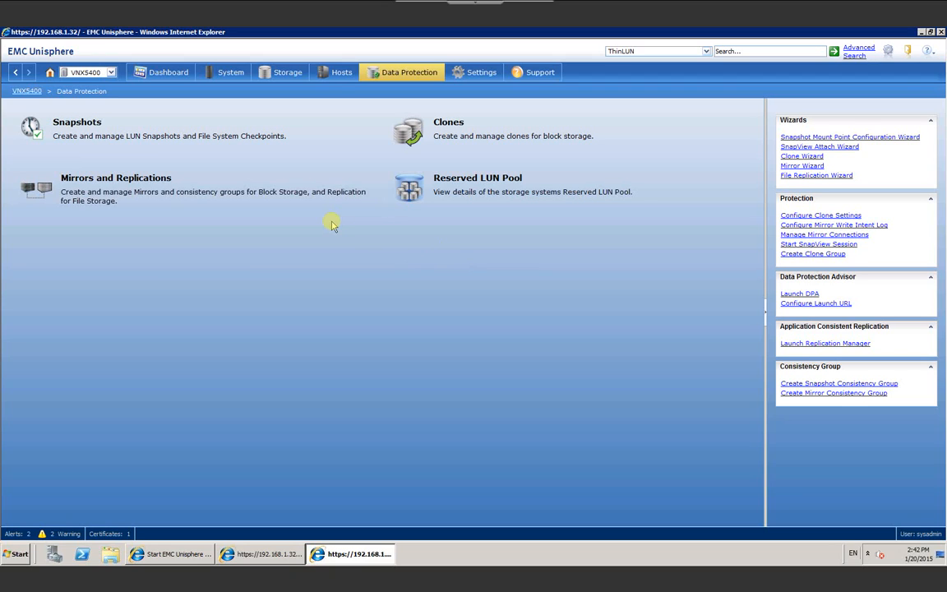
{"action": "left_click", "coordinate": [475, 72]}
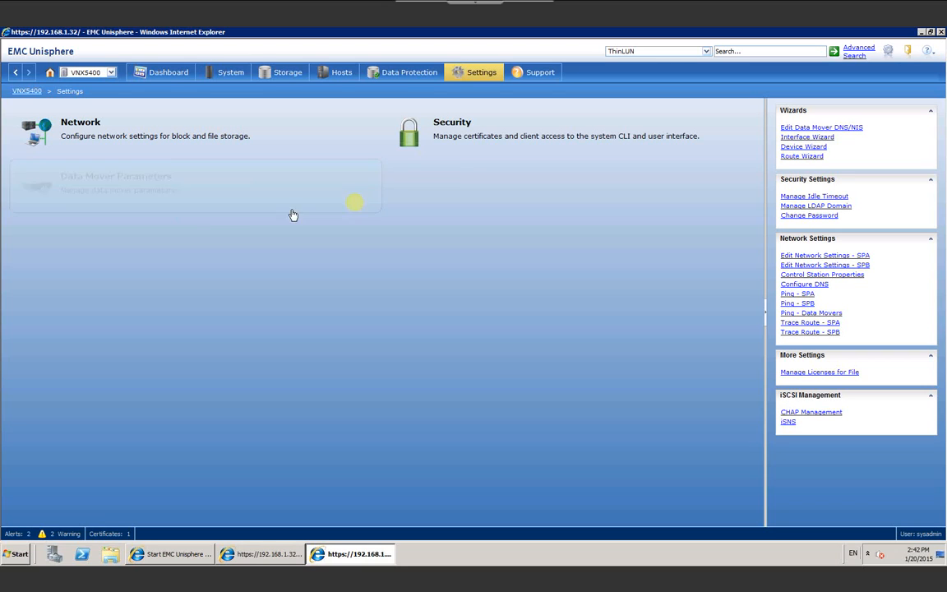
{"action": "left_click", "coordinate": [451, 146]}
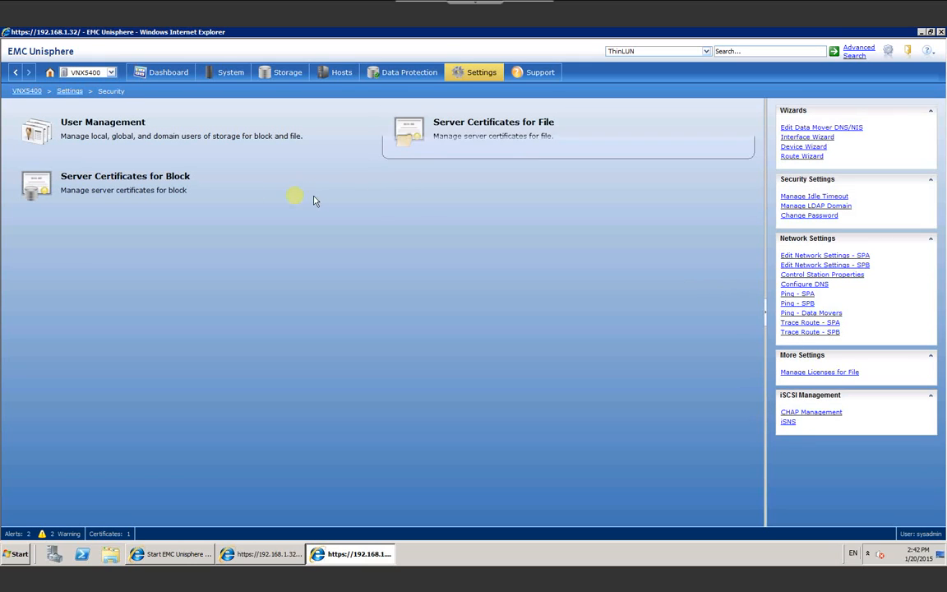
Step: In User Management > Global Users, add a user with a username, password and the Administrator role
{"action": "left_click", "coordinate": [131, 136]}
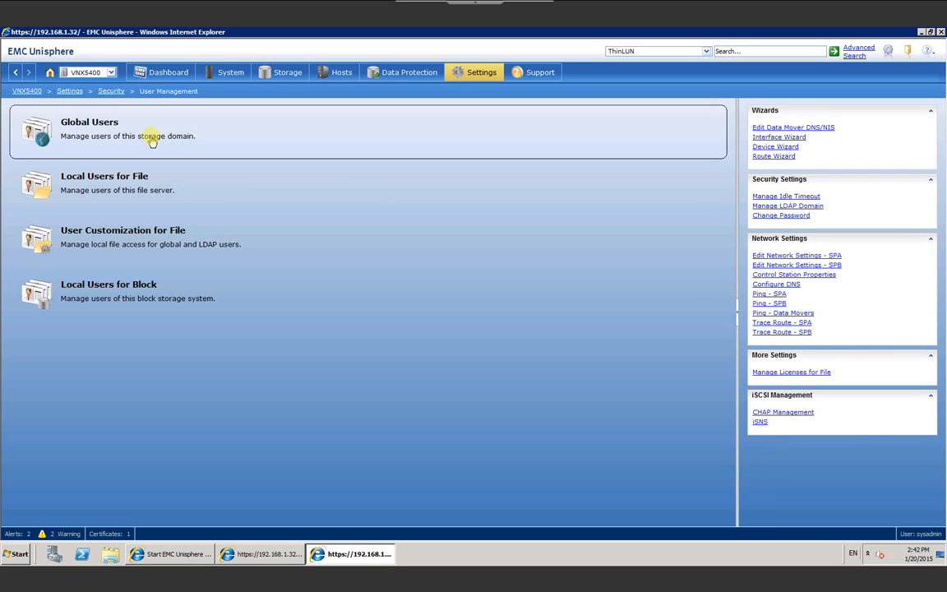
{"action": "left_click", "coordinate": [95, 140]}
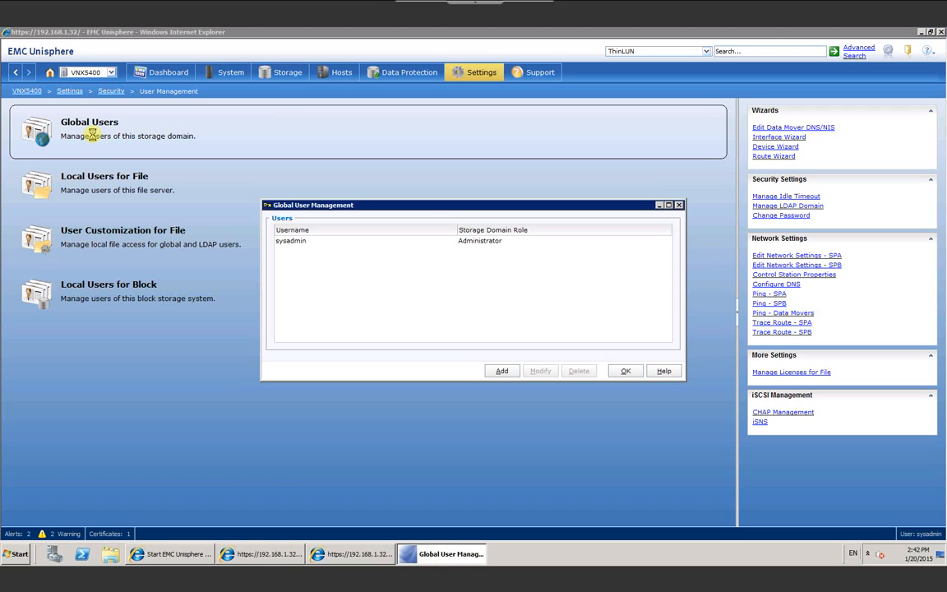
{"action": "left_click", "coordinate": [500, 371]}
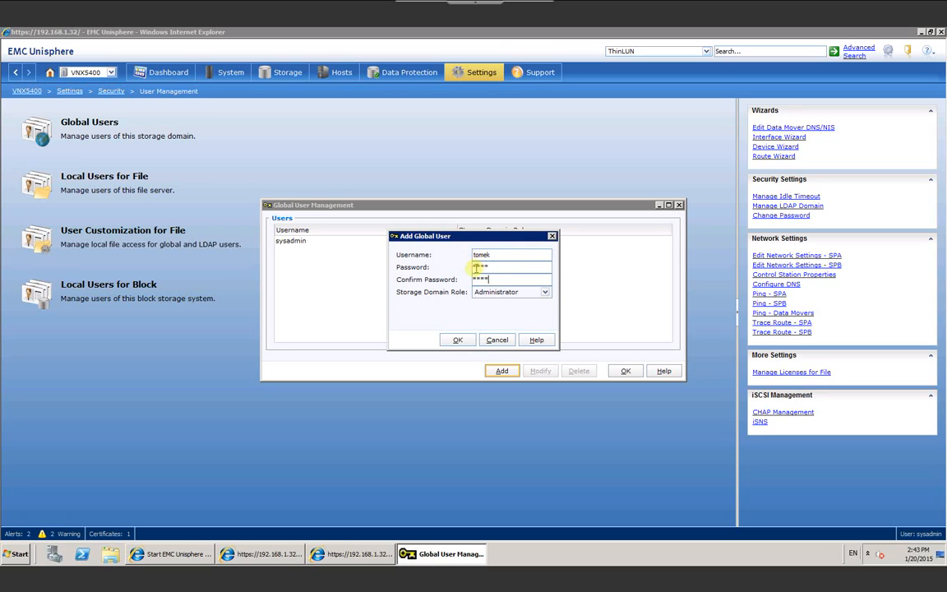
{"action": "left_click", "coordinate": [511, 297]}
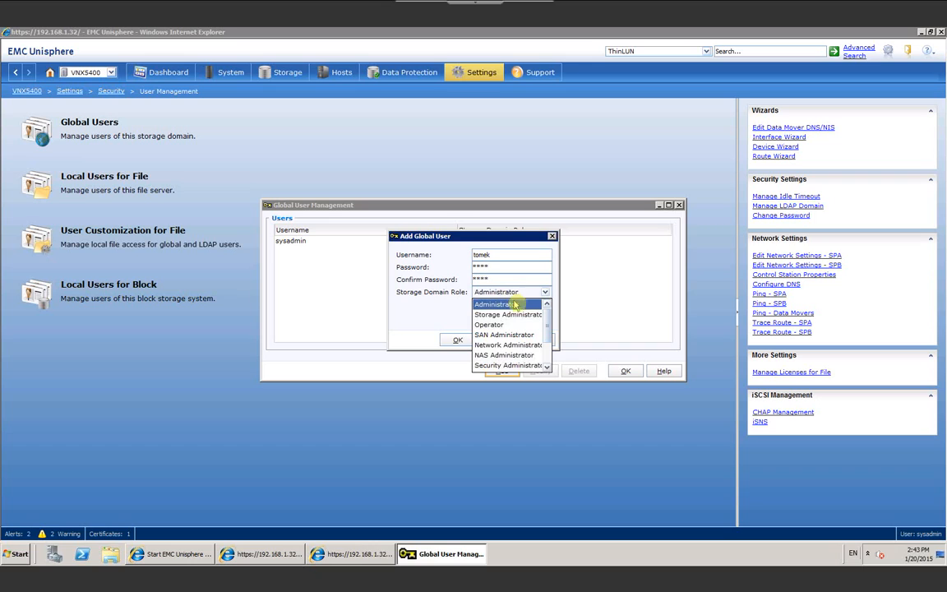
{"action": "left_click_drag", "start_coordinate": [549, 329], "coordinate": [563, 313]}
{"action": "left_click", "coordinate": [563, 307]}
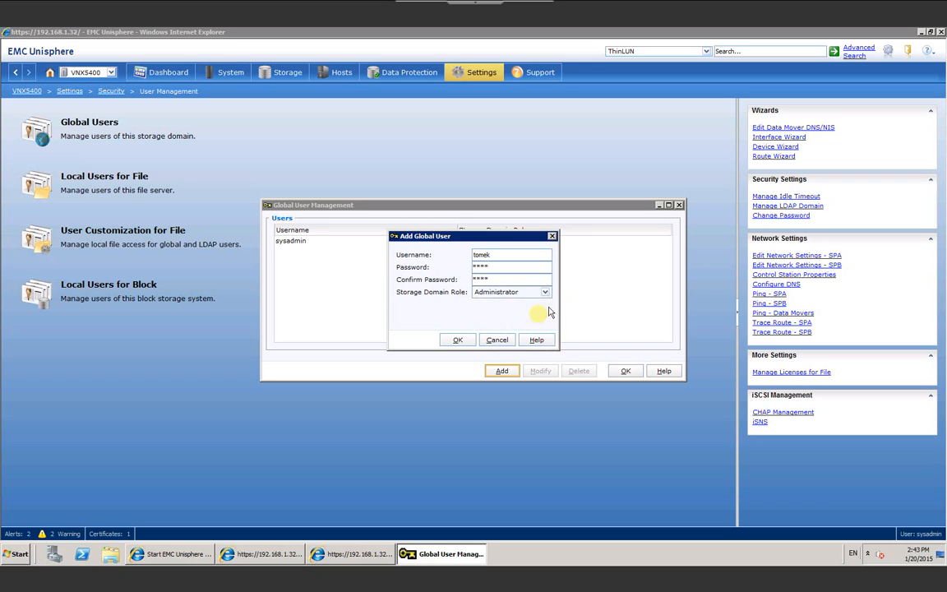
{"action": "left_click", "coordinate": [461, 341]}
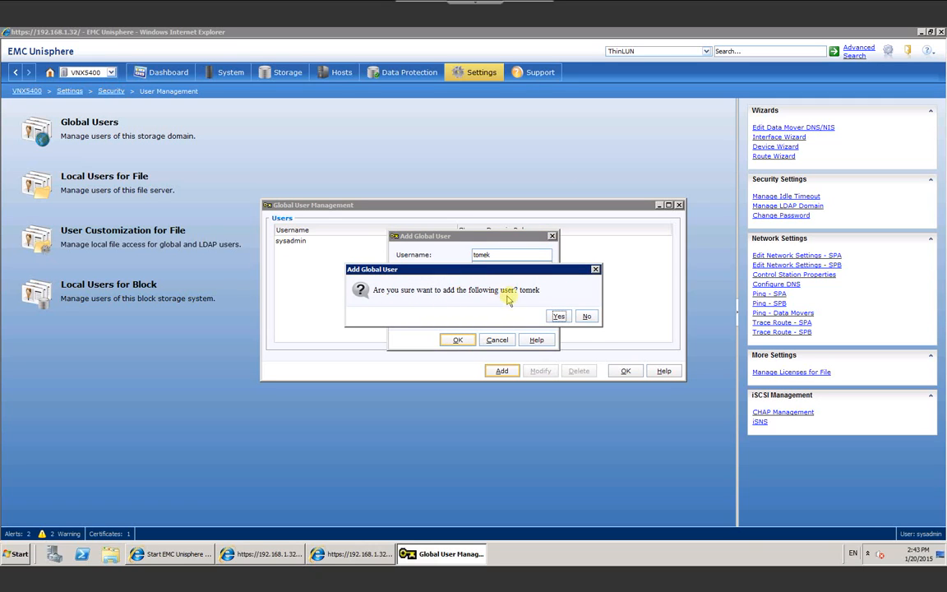
{"action": "left_click", "coordinate": [560, 318]}
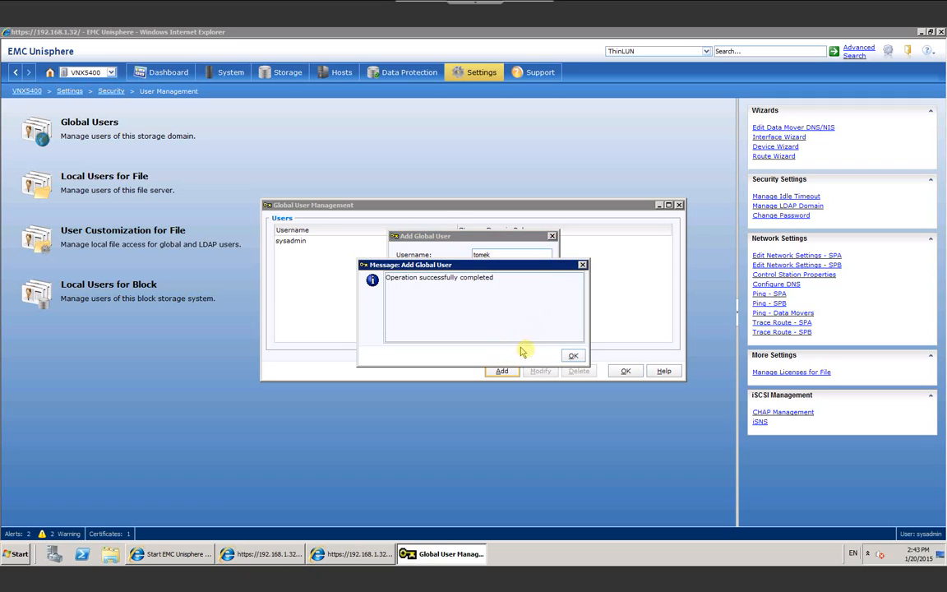
{"action": "left_click", "coordinate": [572, 357]}
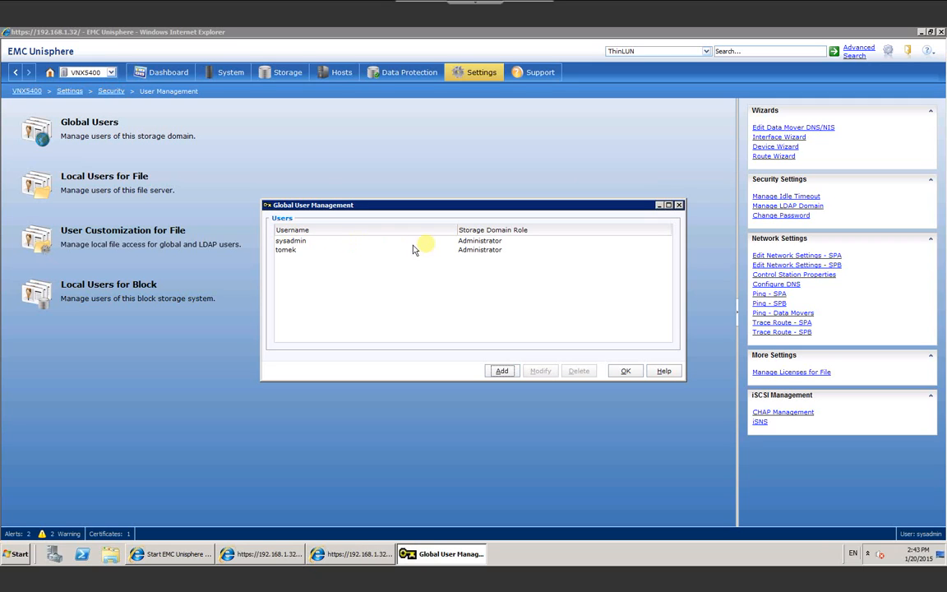
{"action": "left_click", "coordinate": [620, 371]}
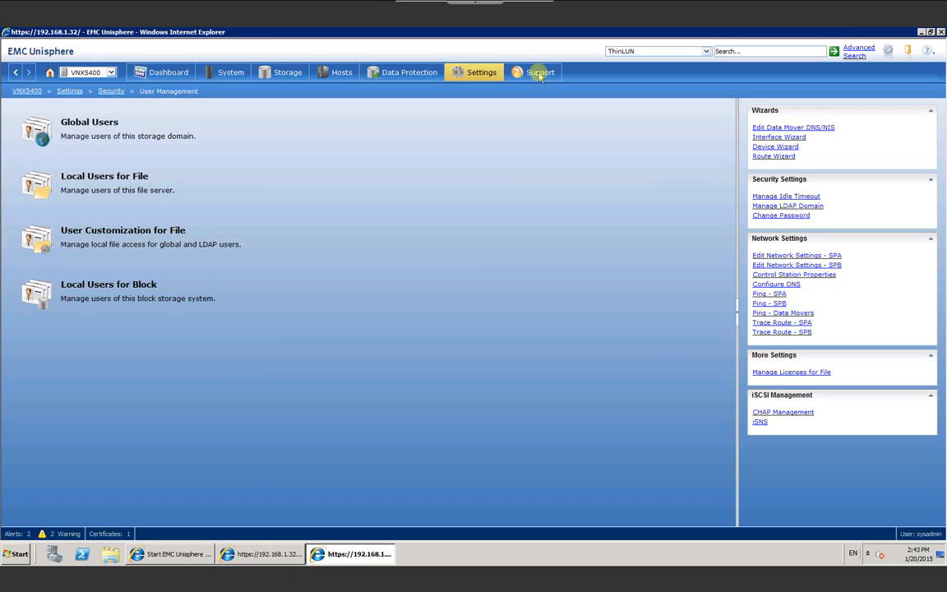
Step: Check the Support page, then bring up the Exit Confirmation prompt
{"action": "left_click", "coordinate": [541, 72]}
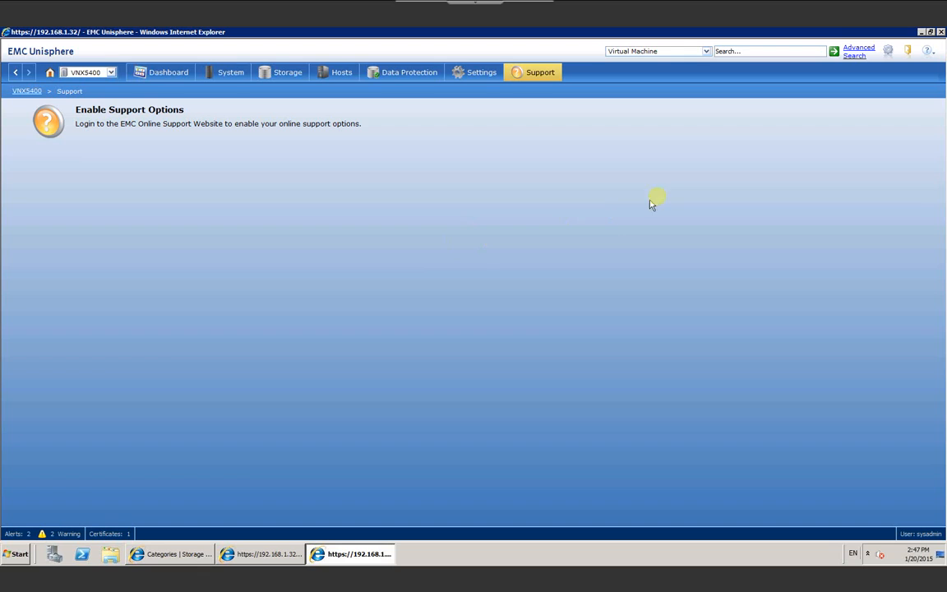
{"action": "left_click", "coordinate": [909, 52]}
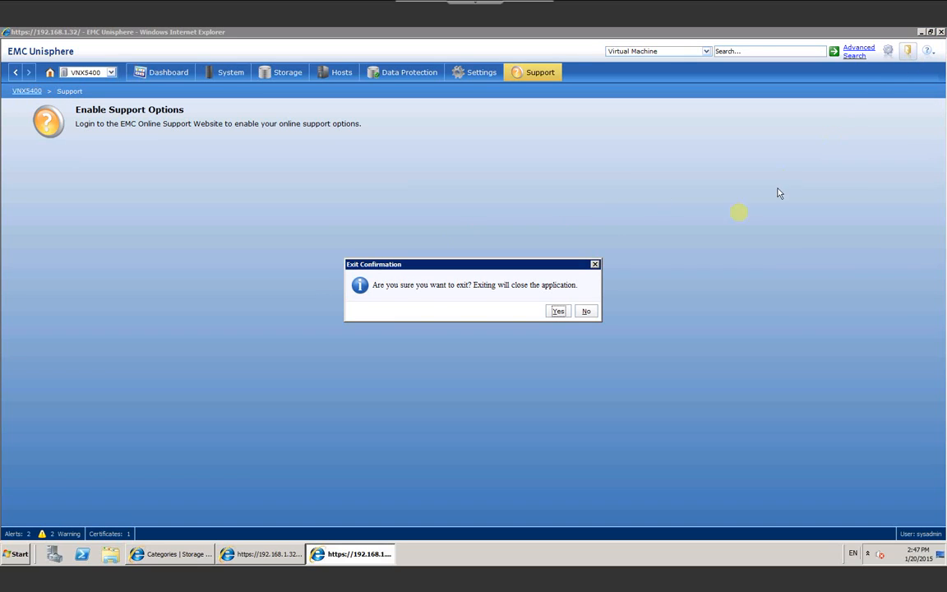
Step: Confirm exiting Unisphere and skim the Storage Freak Categories page
{"action": "left_click", "coordinate": [557, 313]}
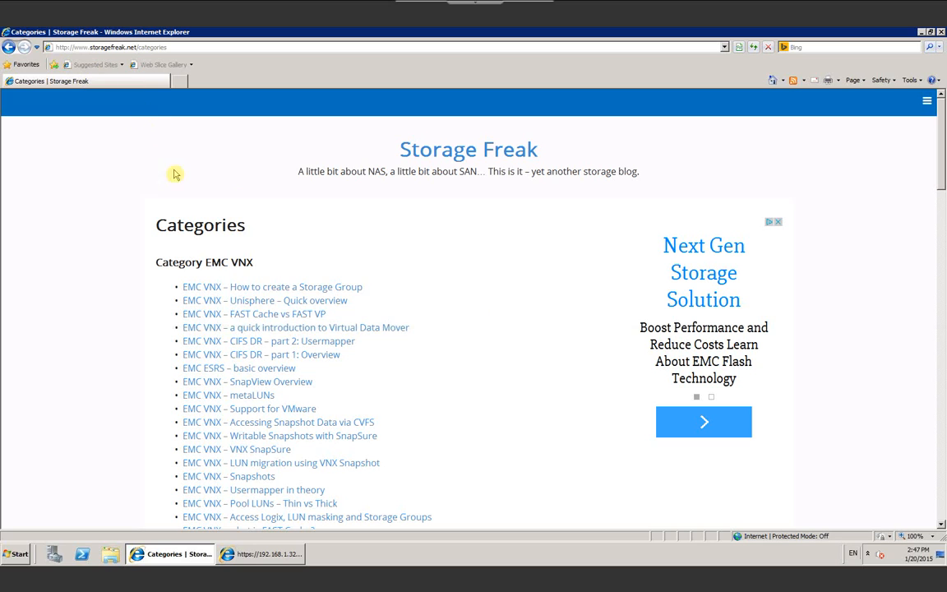
{"action": "scroll", "coordinate": [470, 356], "scroll_direction": "down", "scroll_amount": 4}
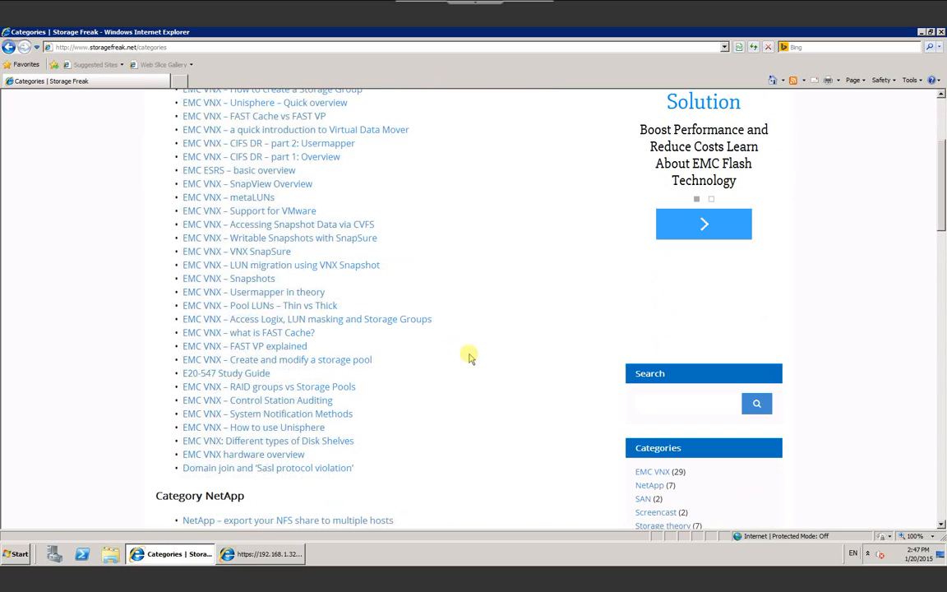
{"action": "scroll", "coordinate": [470, 357], "scroll_direction": "up", "scroll_amount": 3}
{"action": "scroll", "coordinate": [470, 356], "scroll_direction": "up", "scroll_amount": 2}
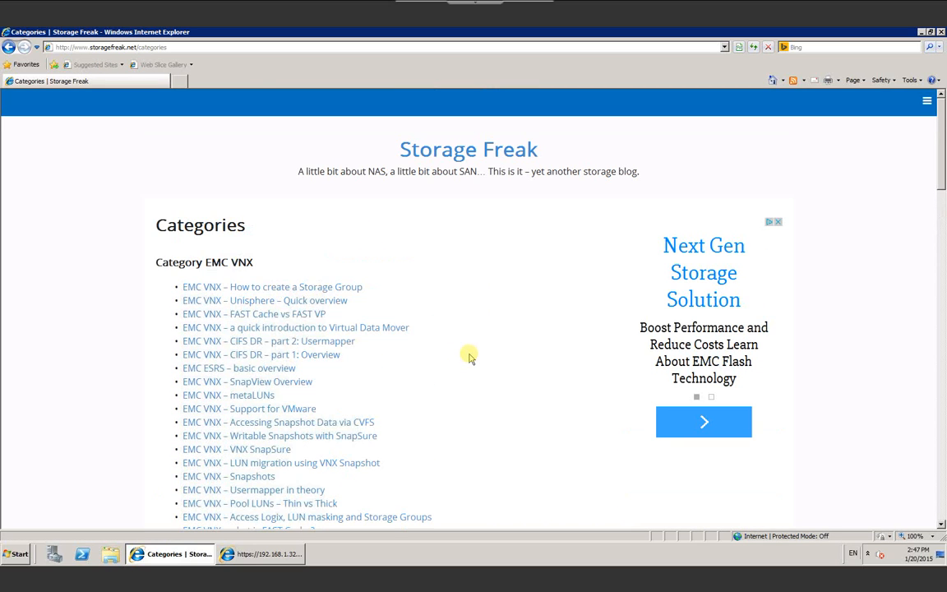